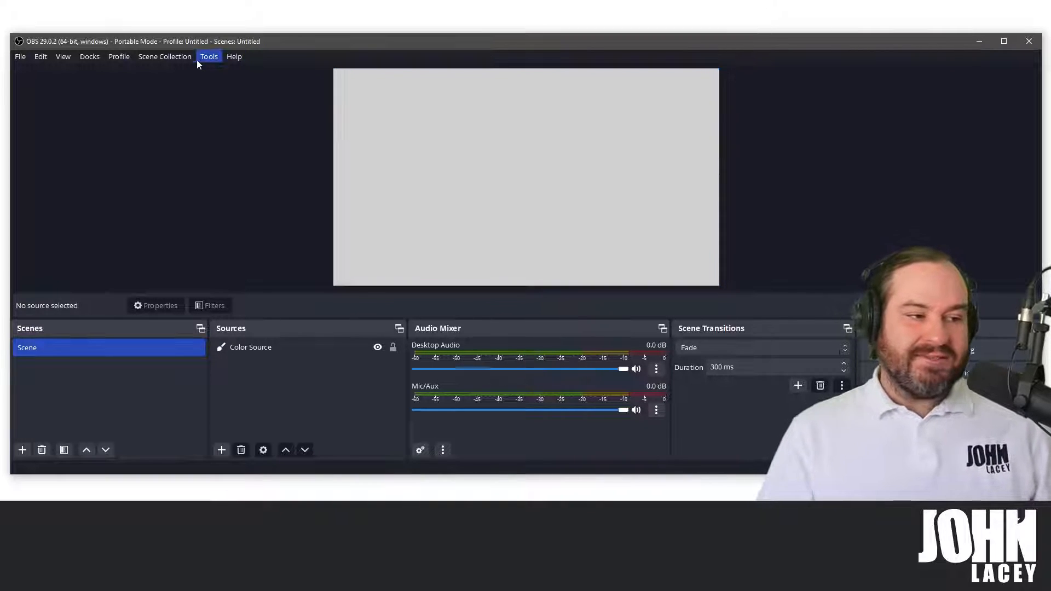
- Create a new scene collection named Demonstration
click(181, 61)
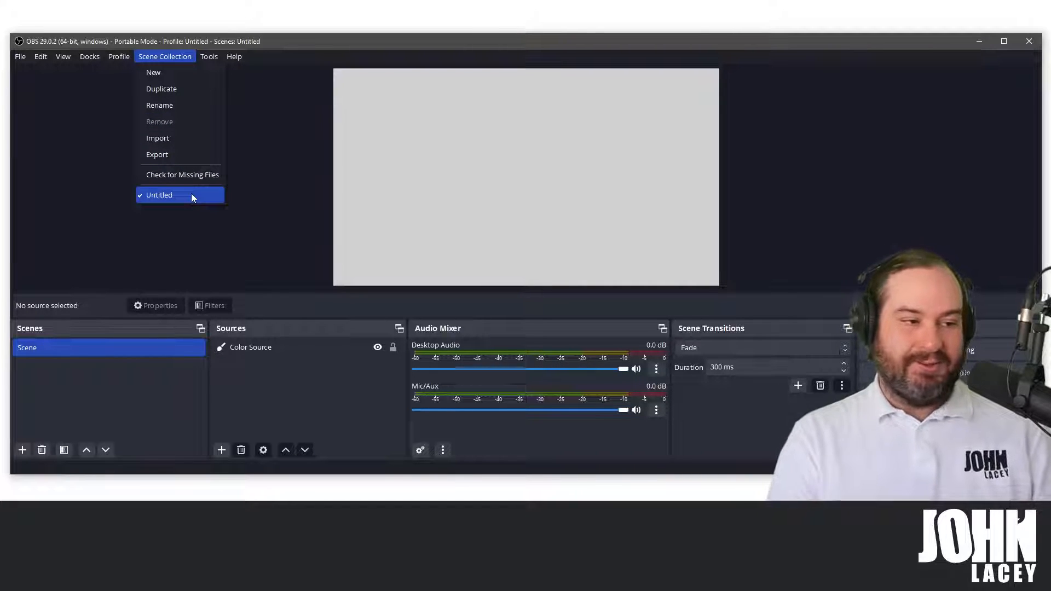
click(207, 80)
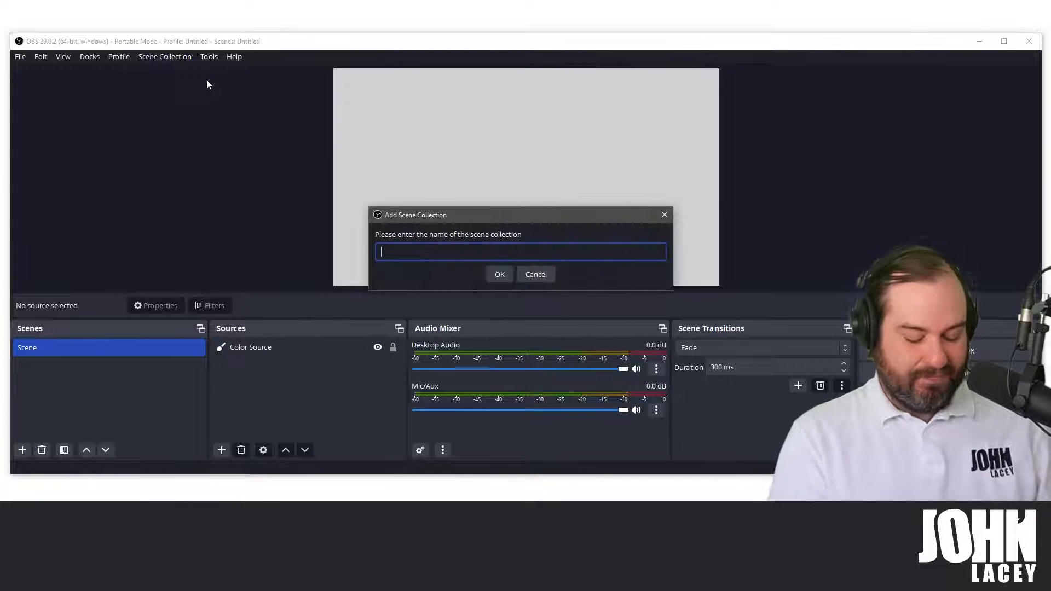
text(Demonstration)
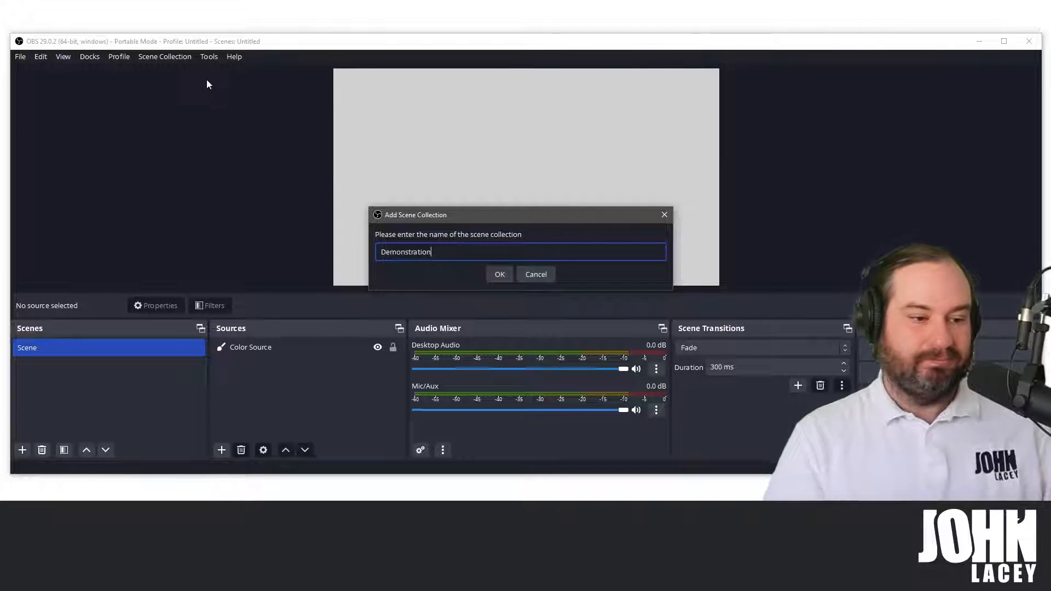
click(497, 275)
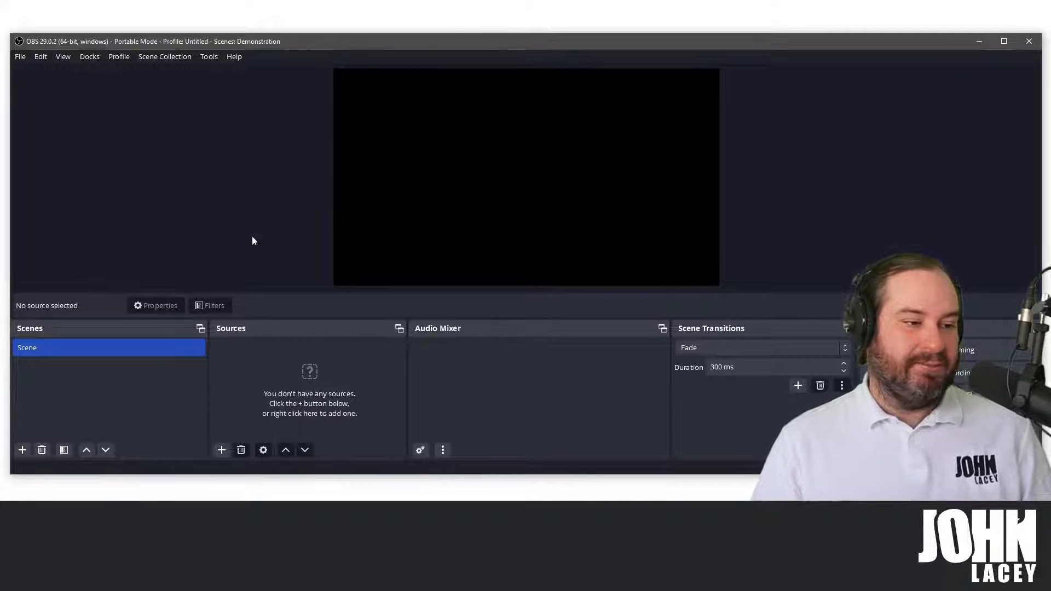
click(185, 62)
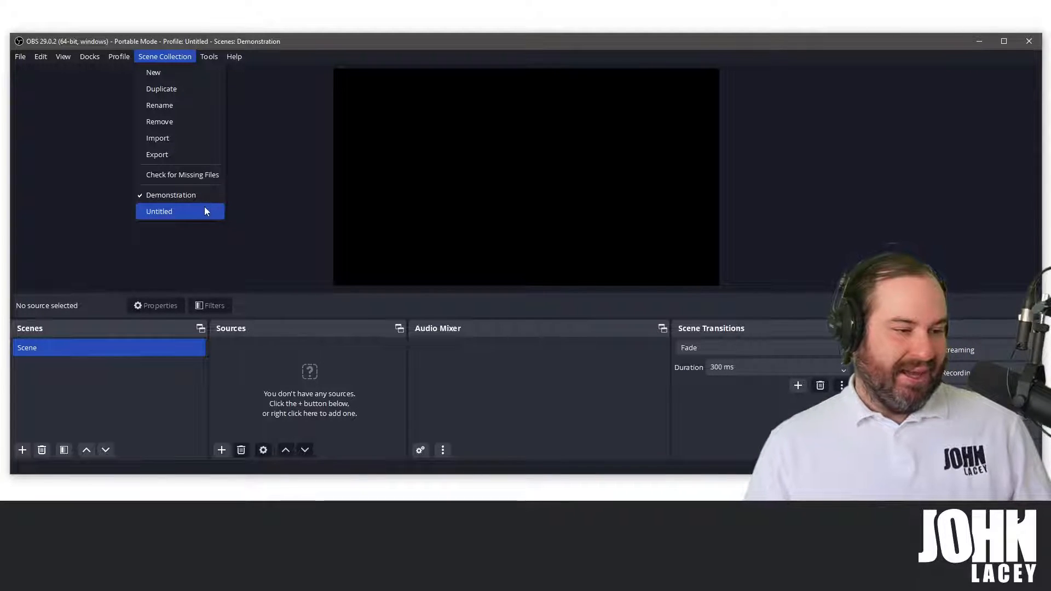
mouse_move(207, 56)
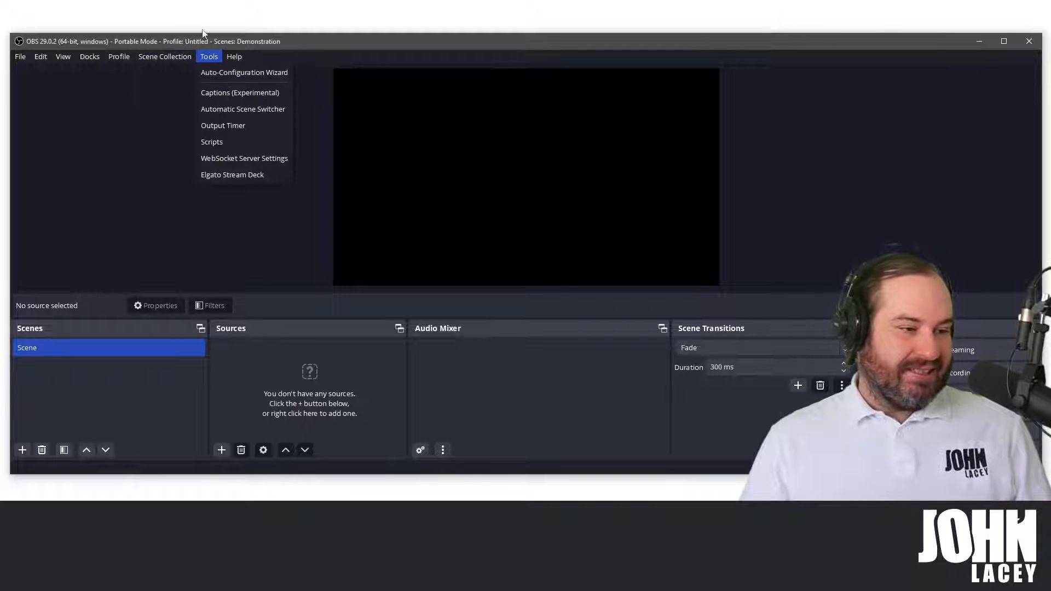
click(177, 55)
click(177, 55)
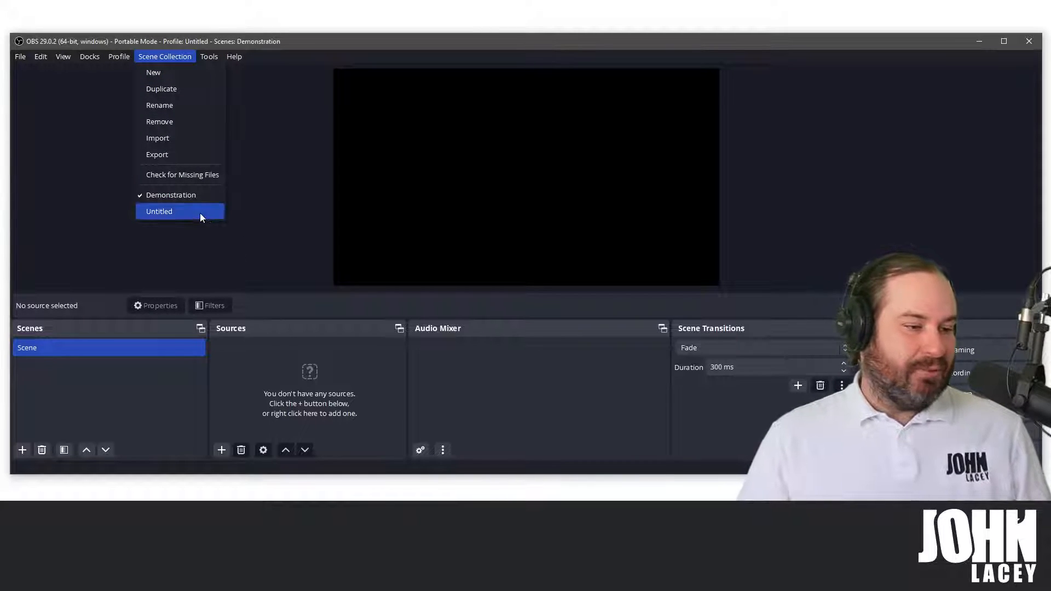
click(199, 197)
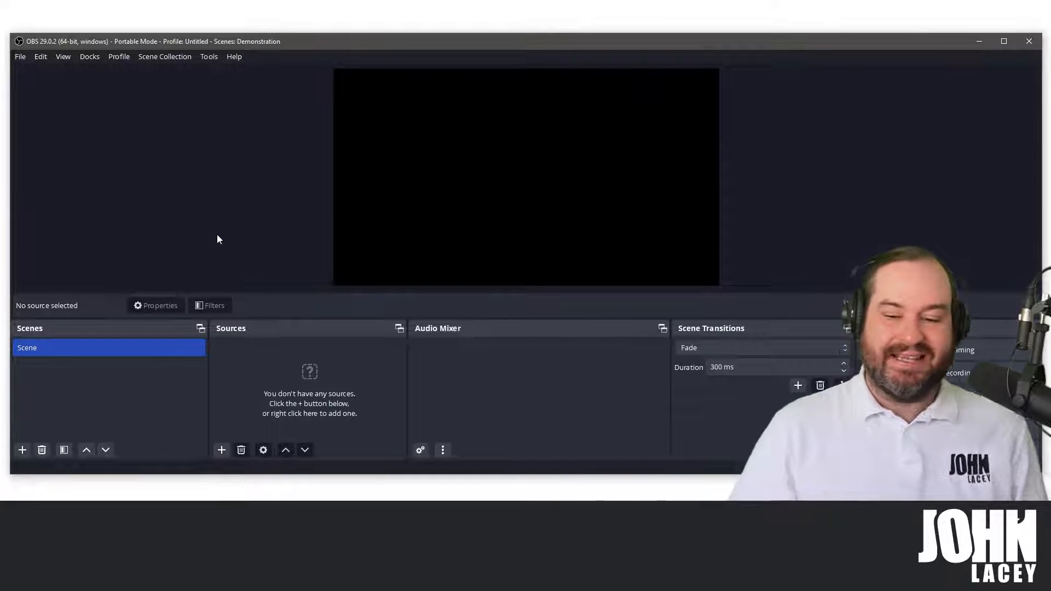
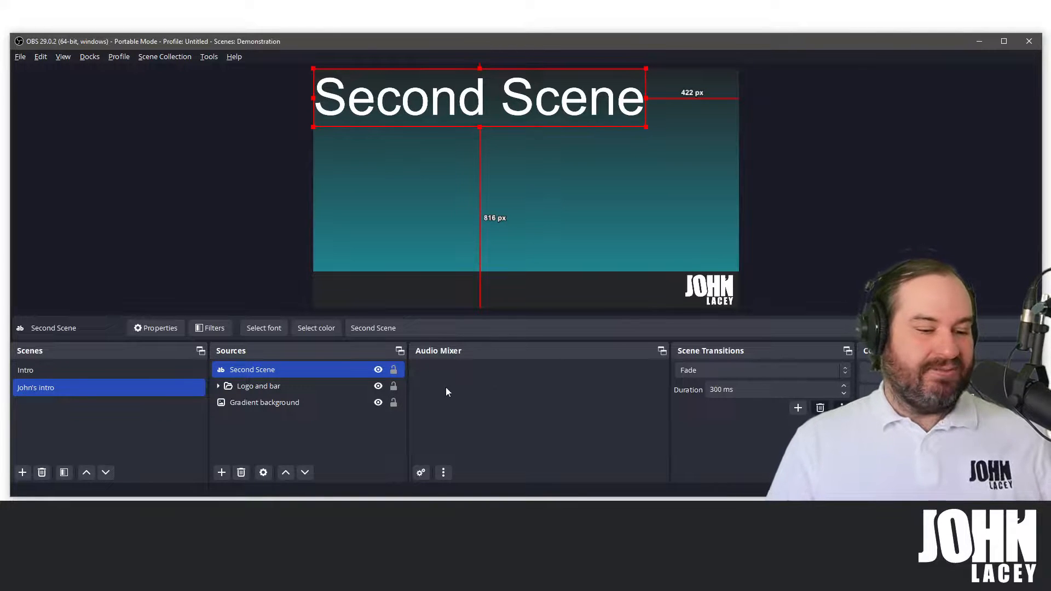
- Lock the Logo and bar group and the Gradient background source
ctrl+click(375, 391)
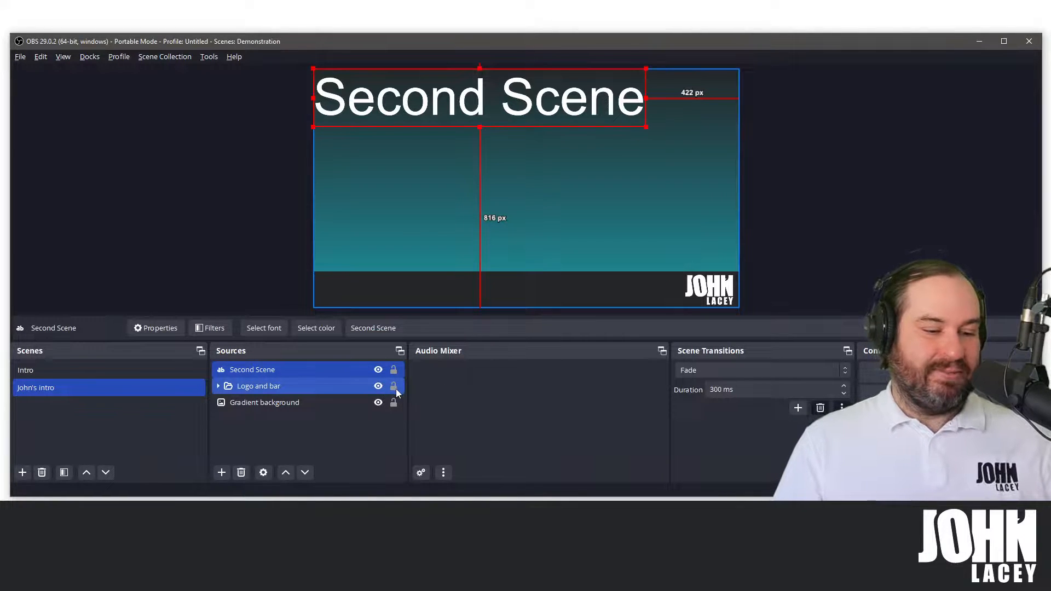
click(393, 402)
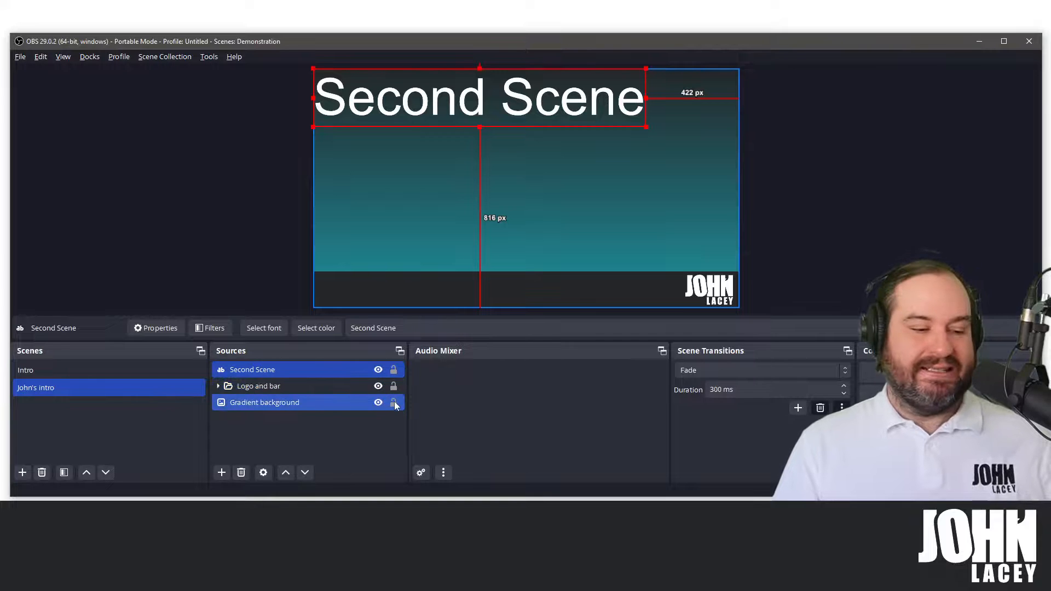
click(393, 387)
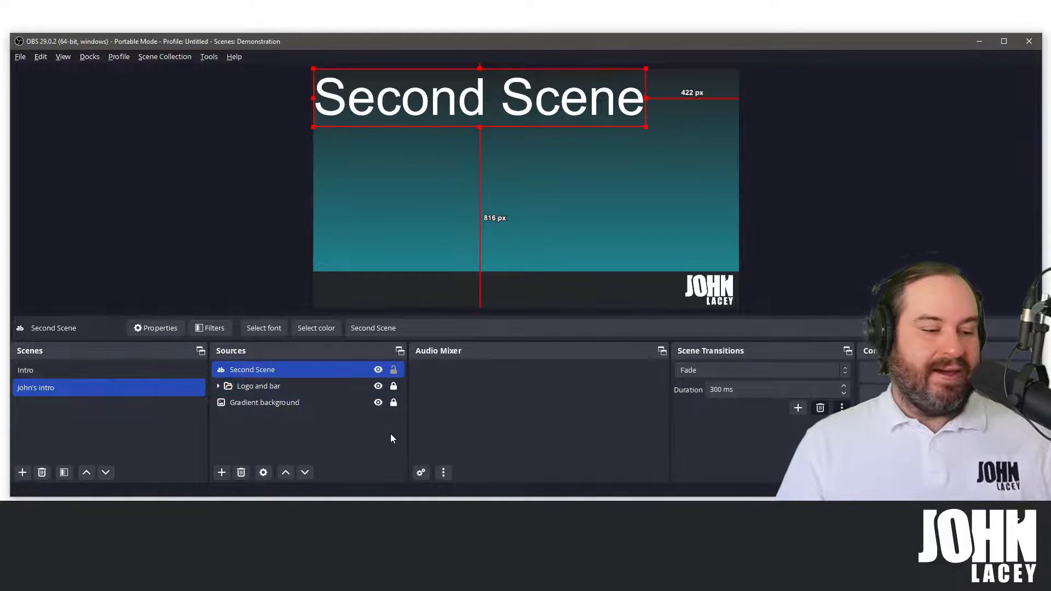
- Move the Second Scene text toward the middle of the canvas and center it on the screen
click(249, 169)
click(415, 115)
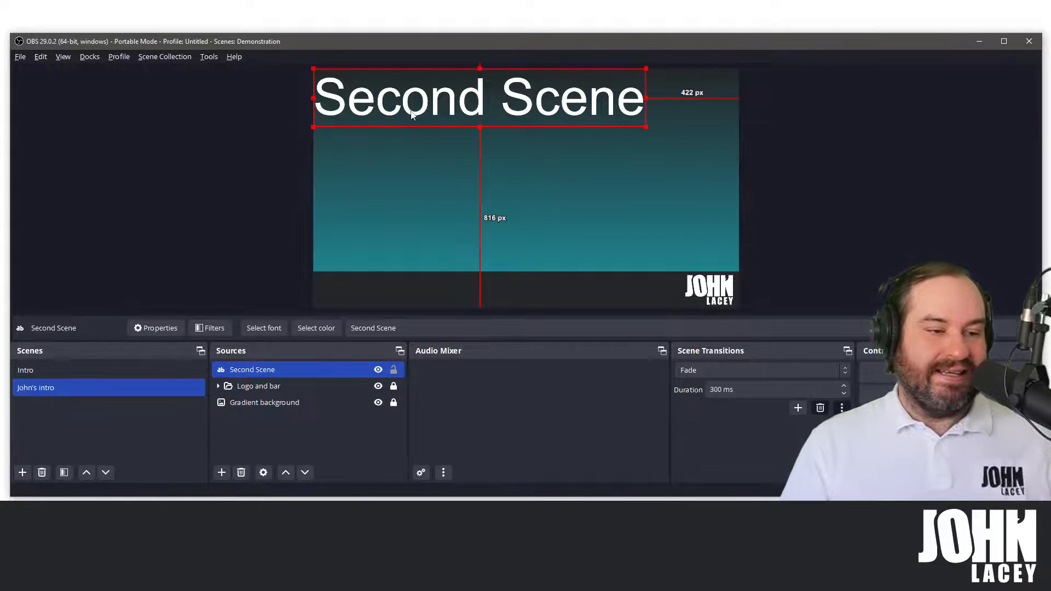
drag(439, 106, 487, 171)
right_click(487, 172)
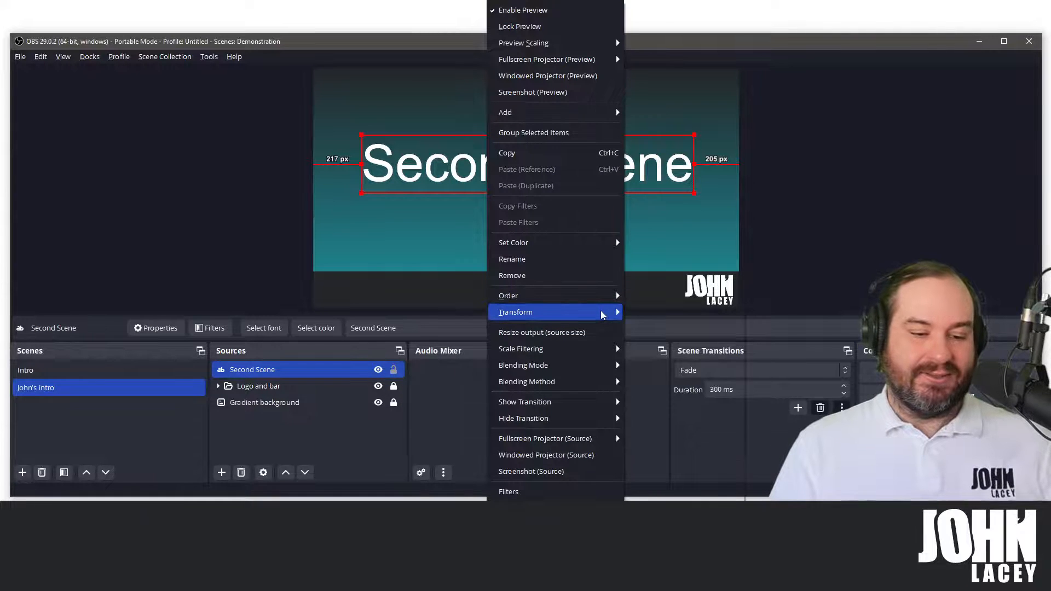
mouse_move(602, 313)
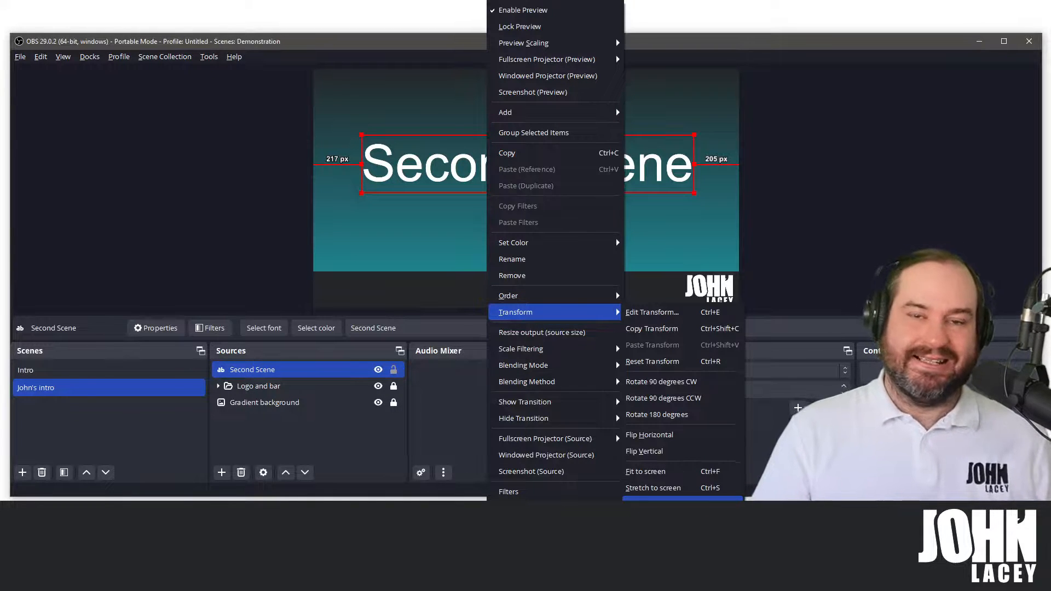
click(682, 500)
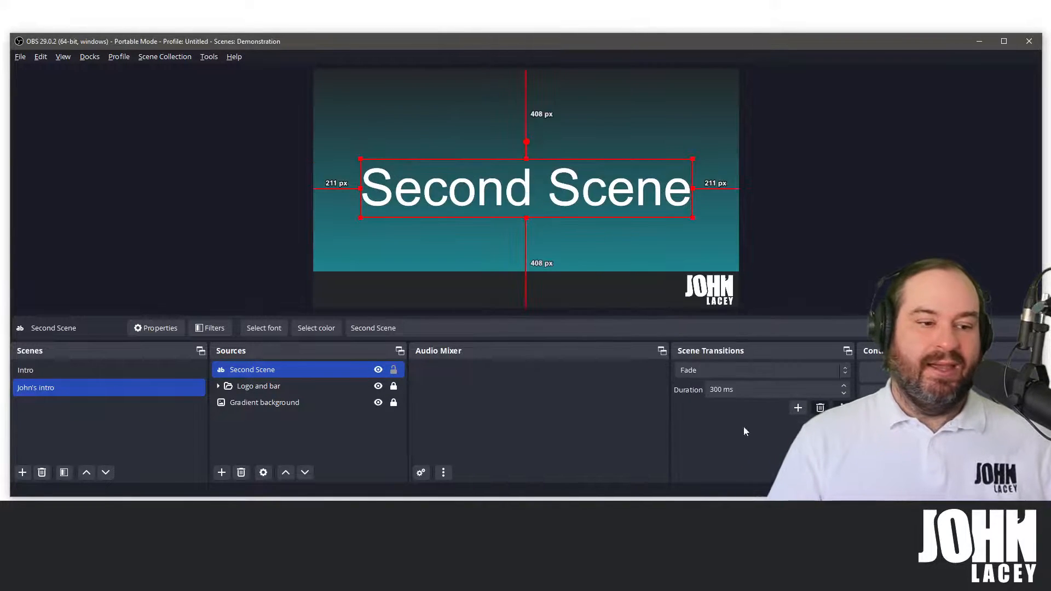
click(820, 269)
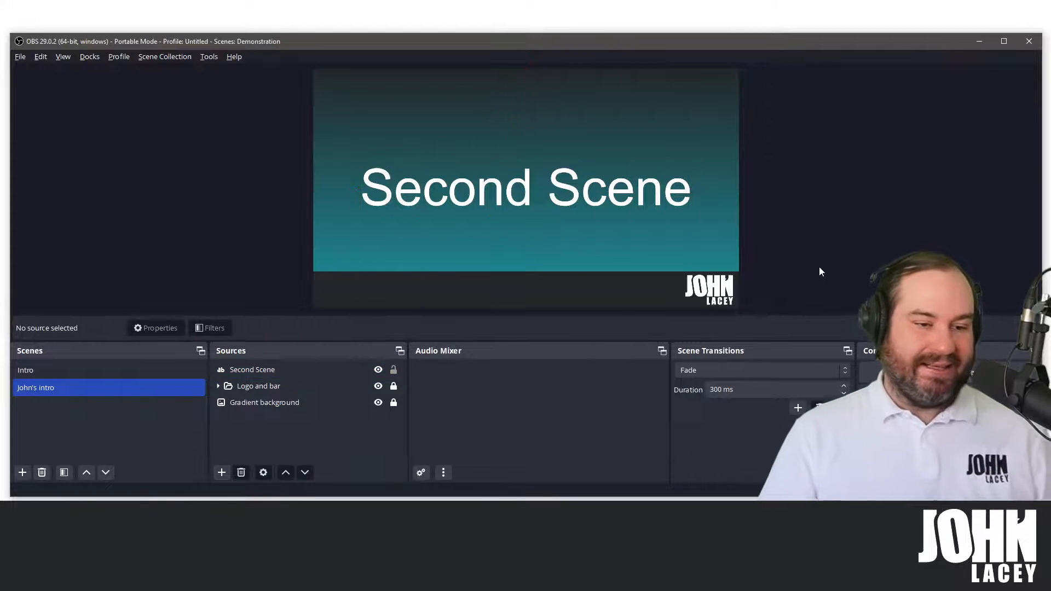
- Add a new Text (GDI+) source named First Scene to the Intro scene
click(105, 369)
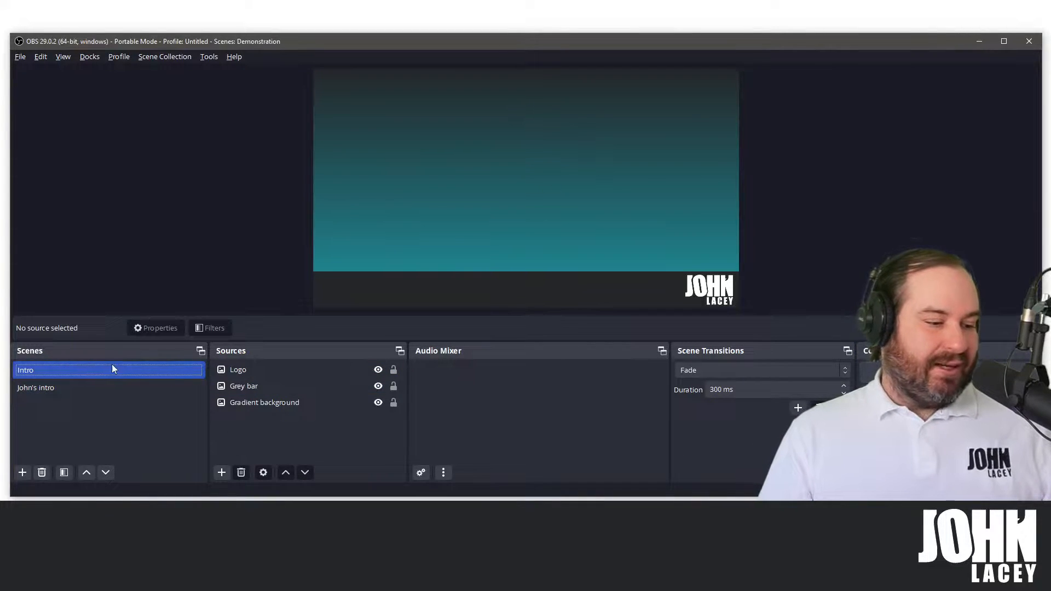
click(222, 473)
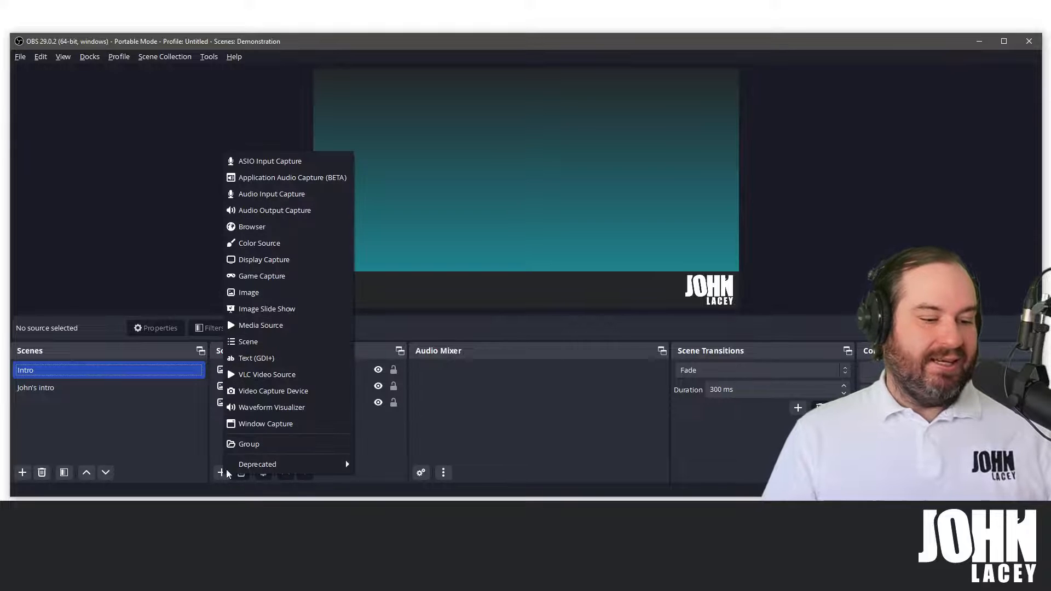
click(287, 345)
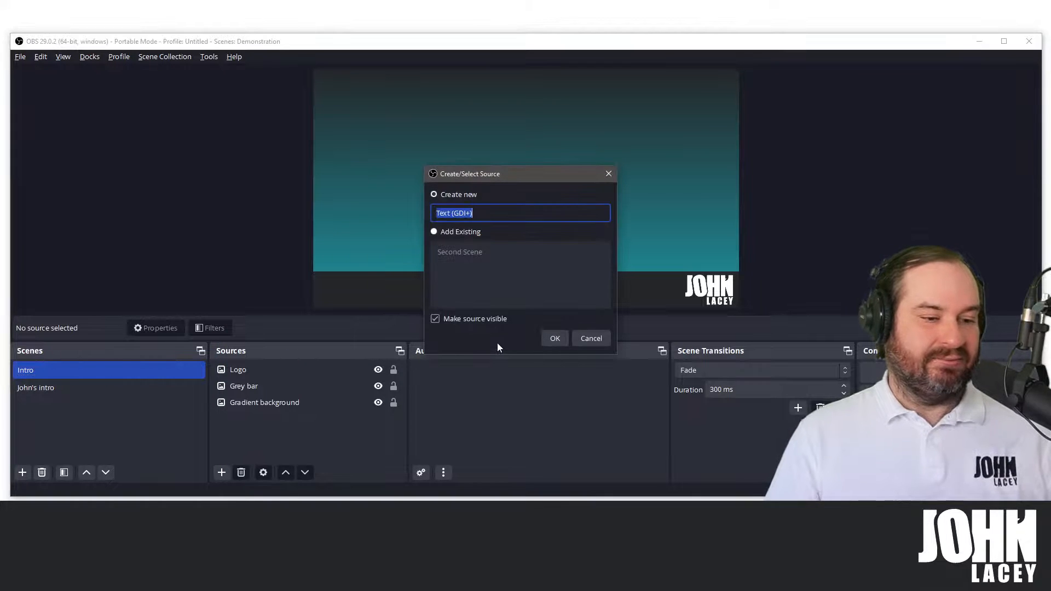
text(First Scene)
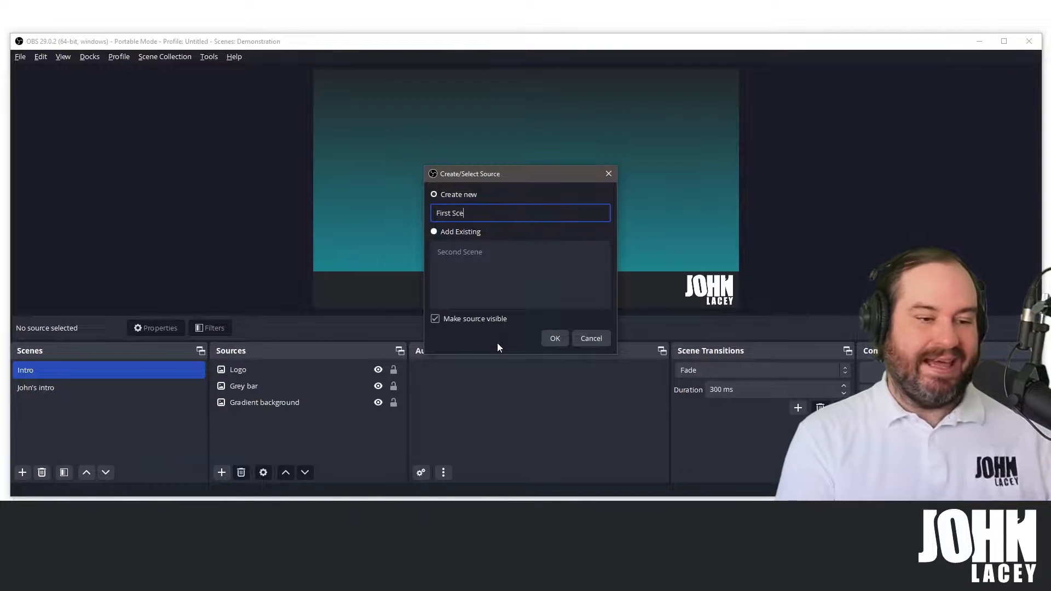
click(561, 336)
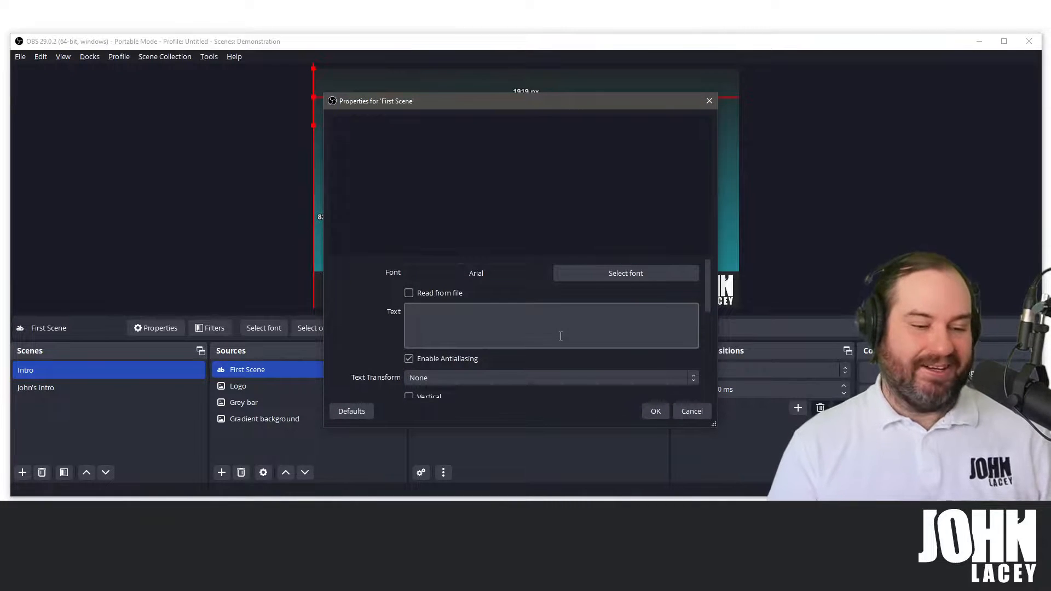
- Set the new source's text to "First Scene" and center it on the screen
click(561, 336)
text(First Scene)
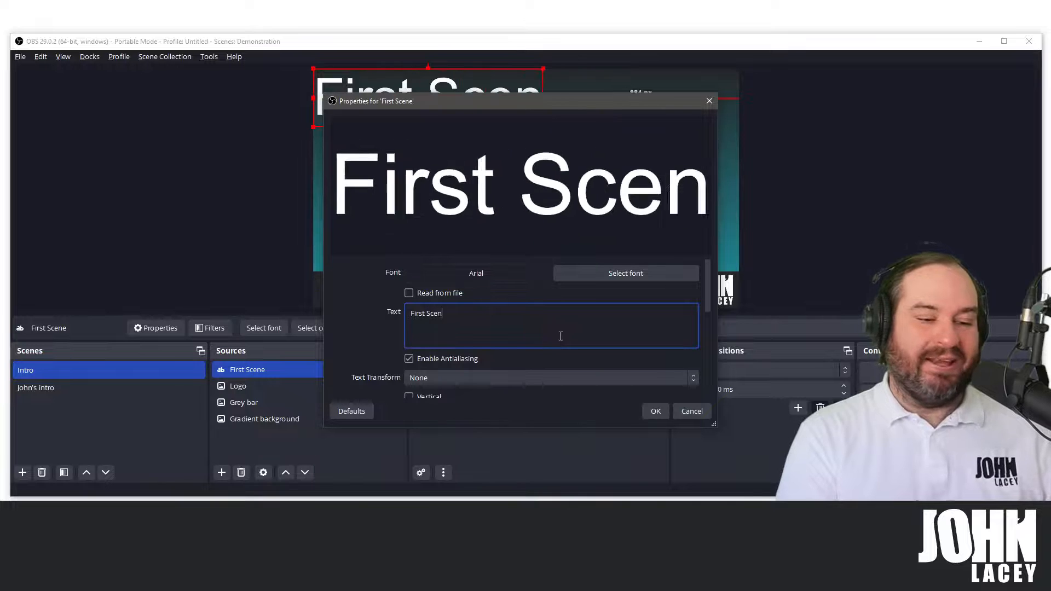
click(657, 411)
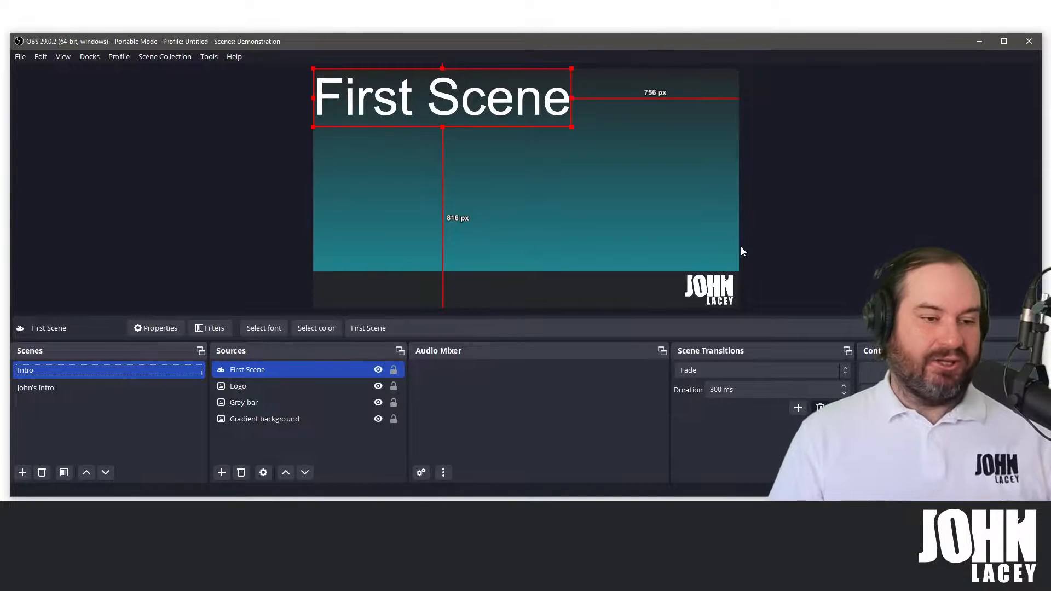
key(ctrl+d)
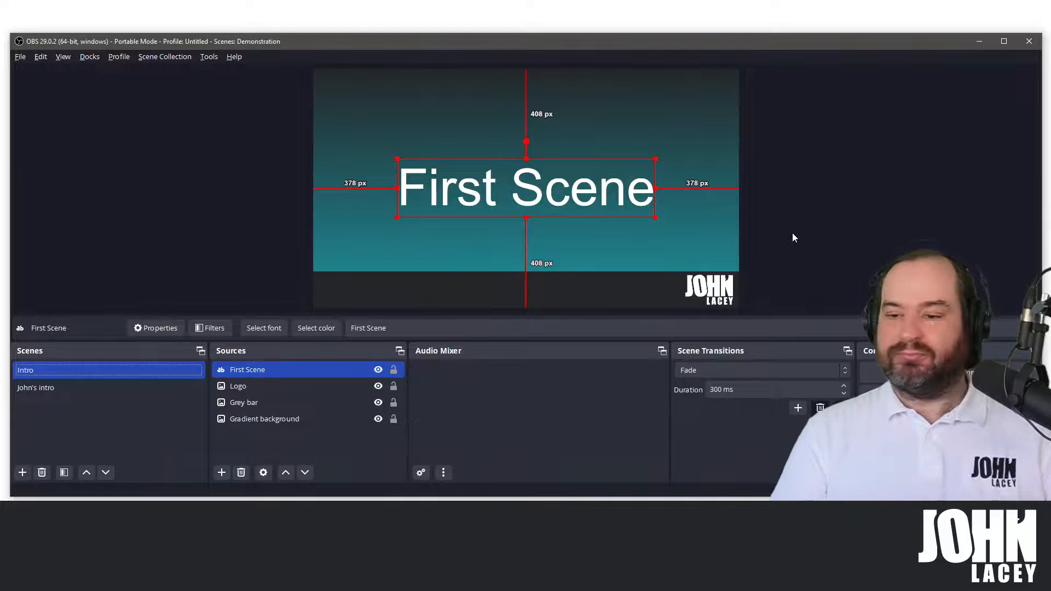
click(793, 238)
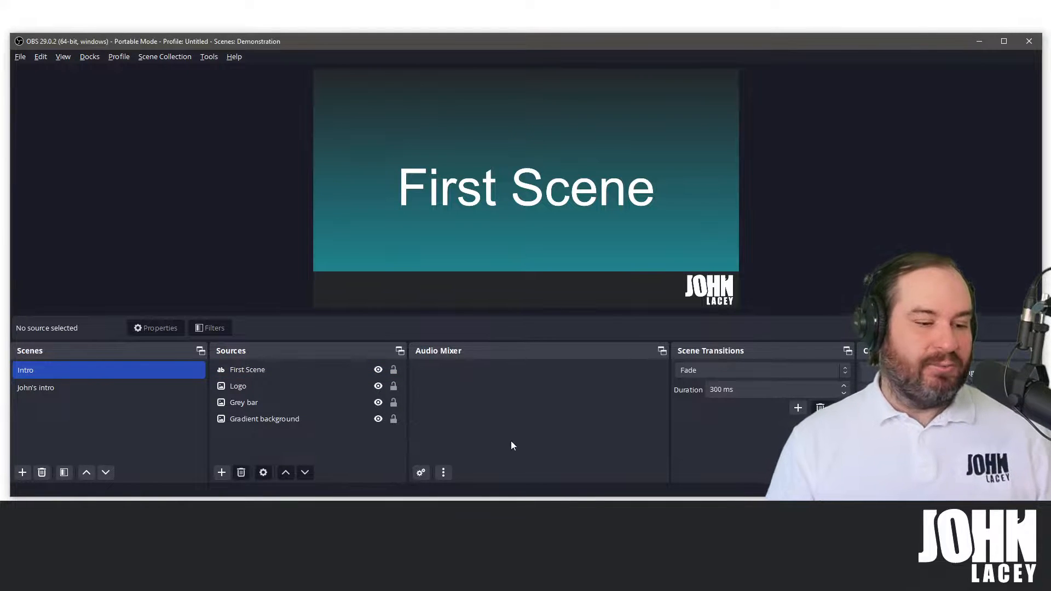
- Switch between the two scenes to preview the Fade transition, finishing on the Intro scene
click(117, 383)
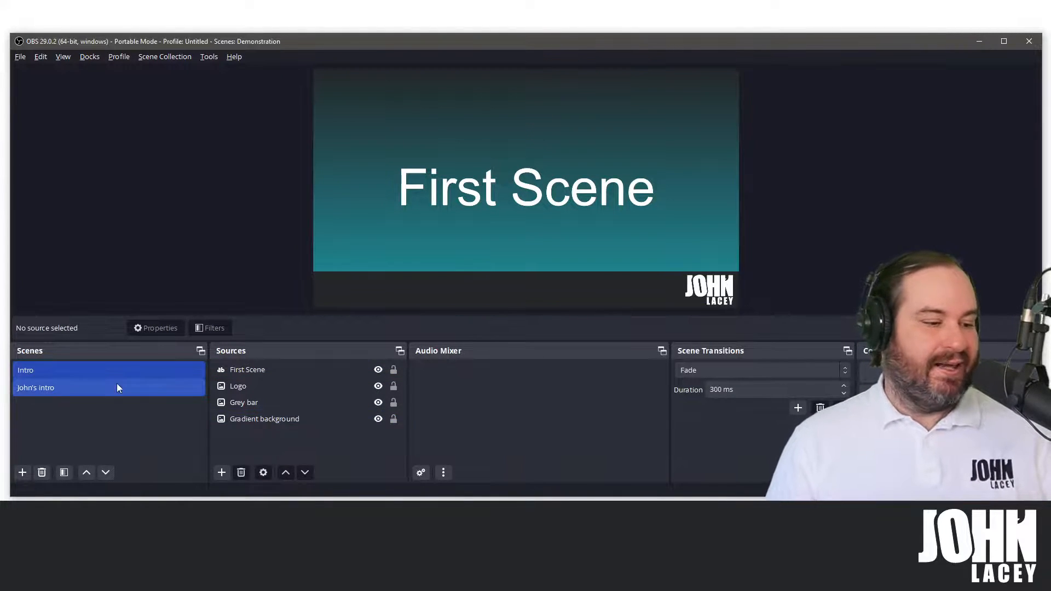
click(118, 376)
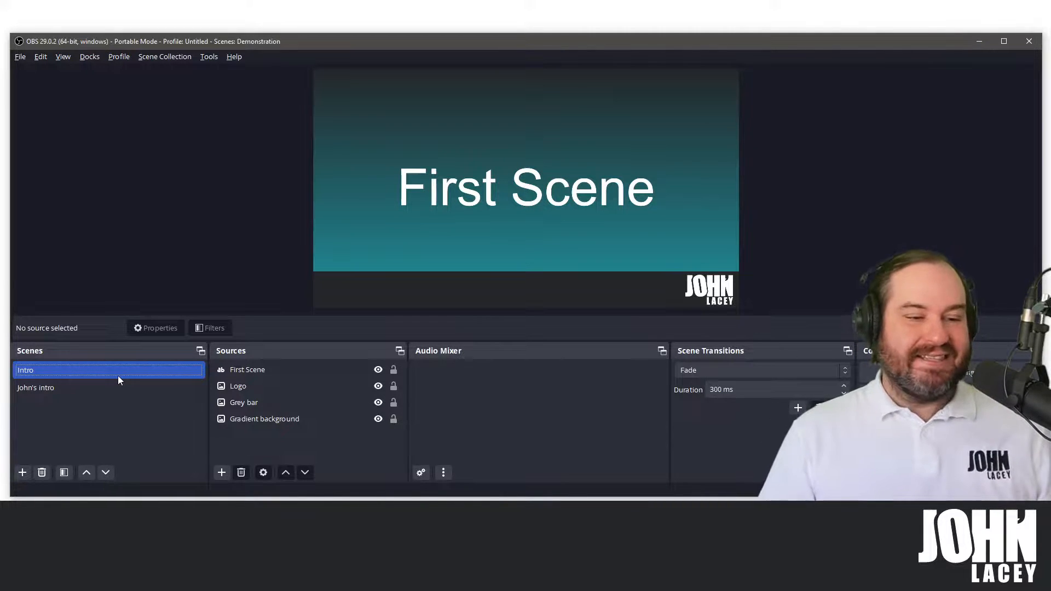
click(64, 387)
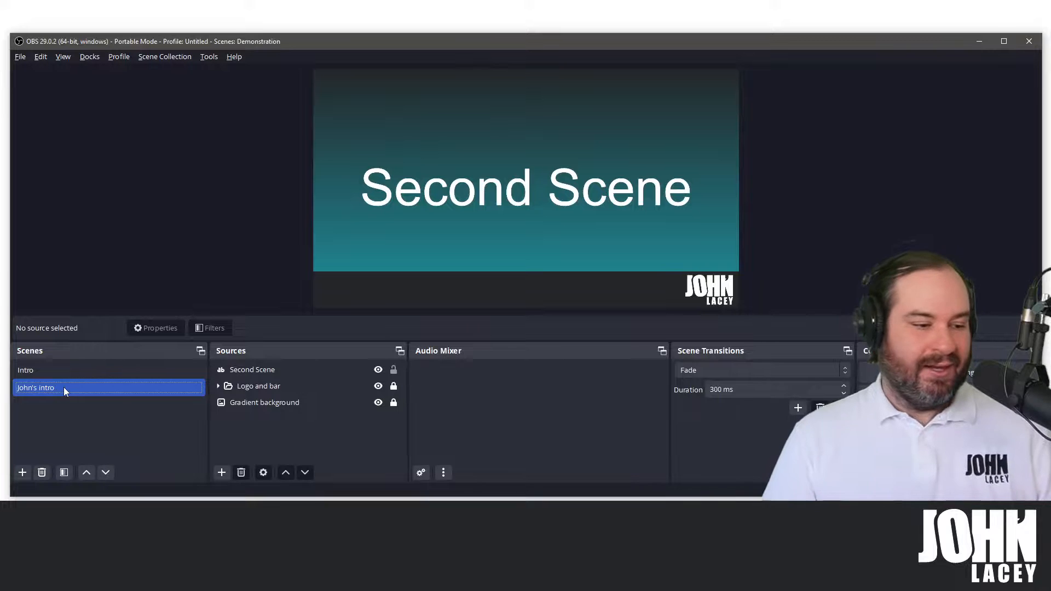
click(92, 372)
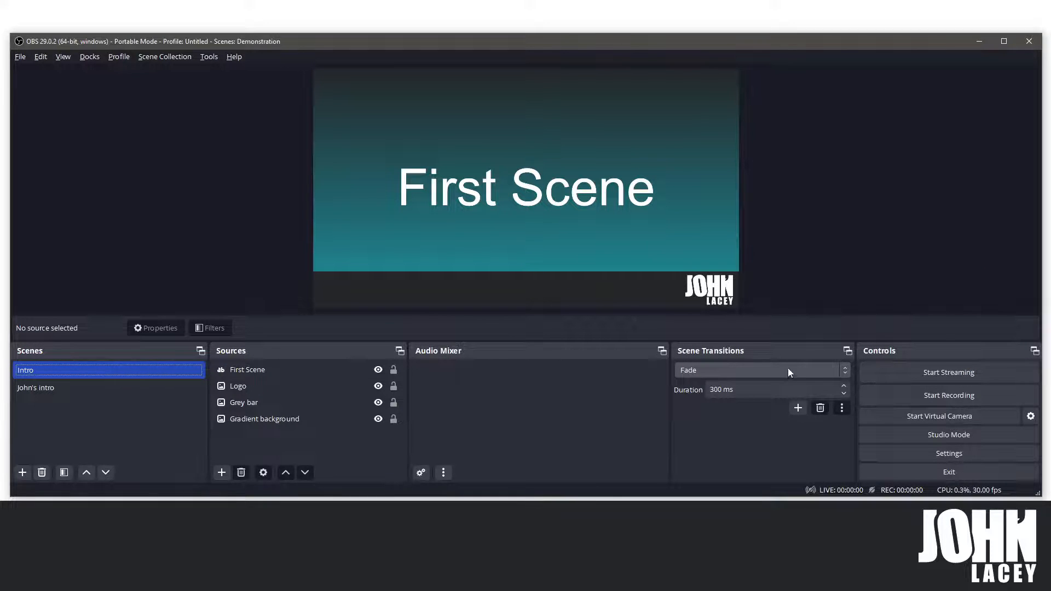
- Try the Cut transition by switching between the two scenes, and set the scene transition back to Fade
click(810, 369)
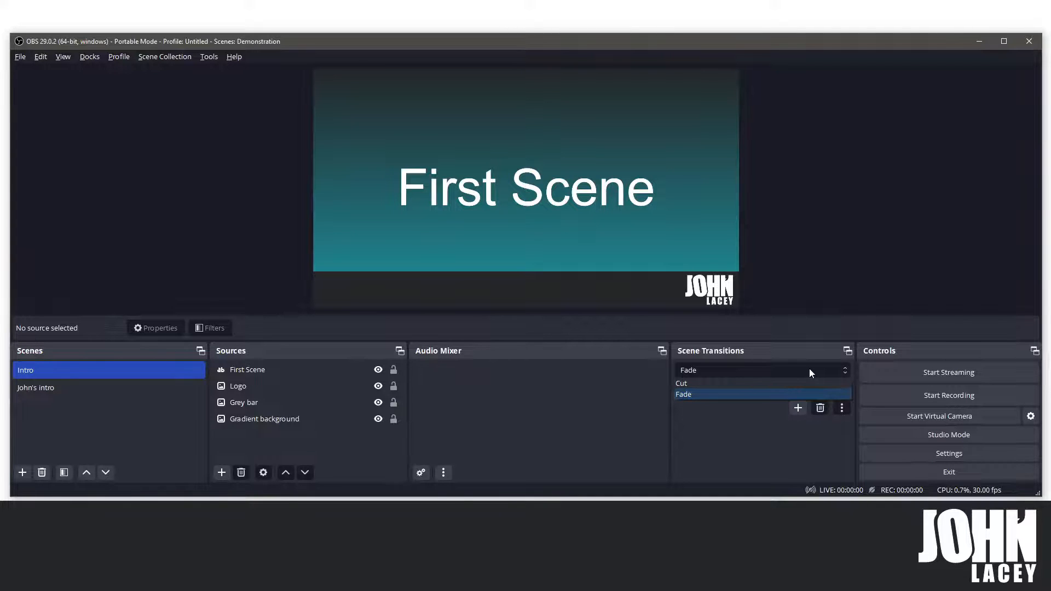
click(809, 384)
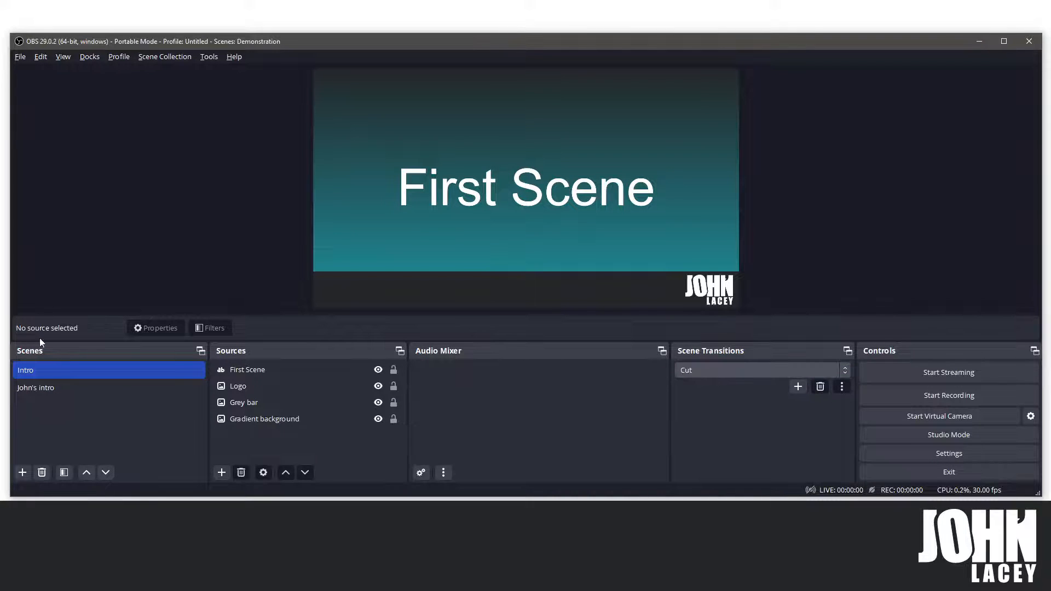
click(55, 384)
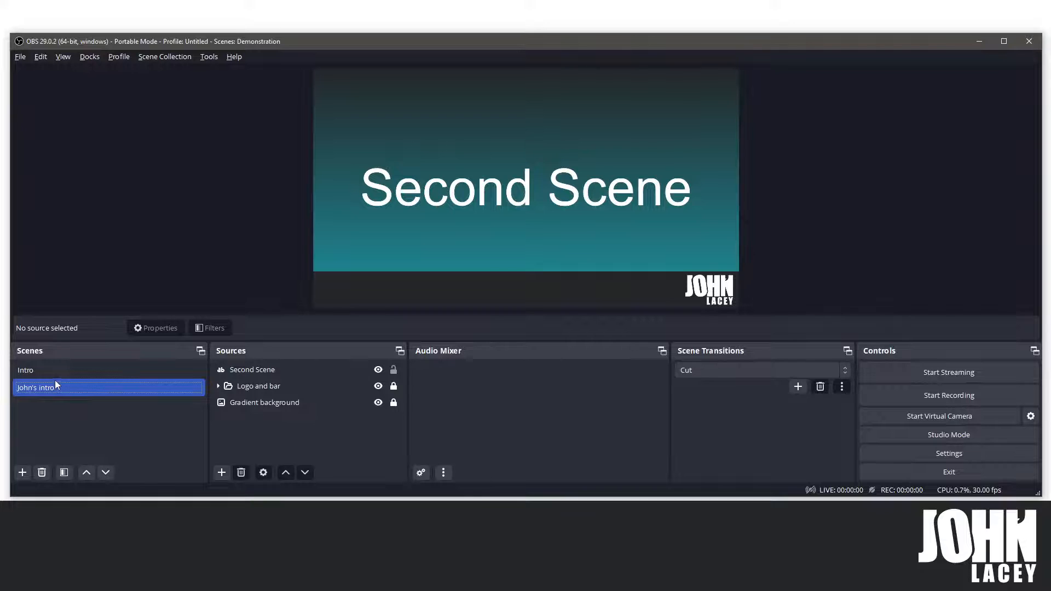
click(58, 372)
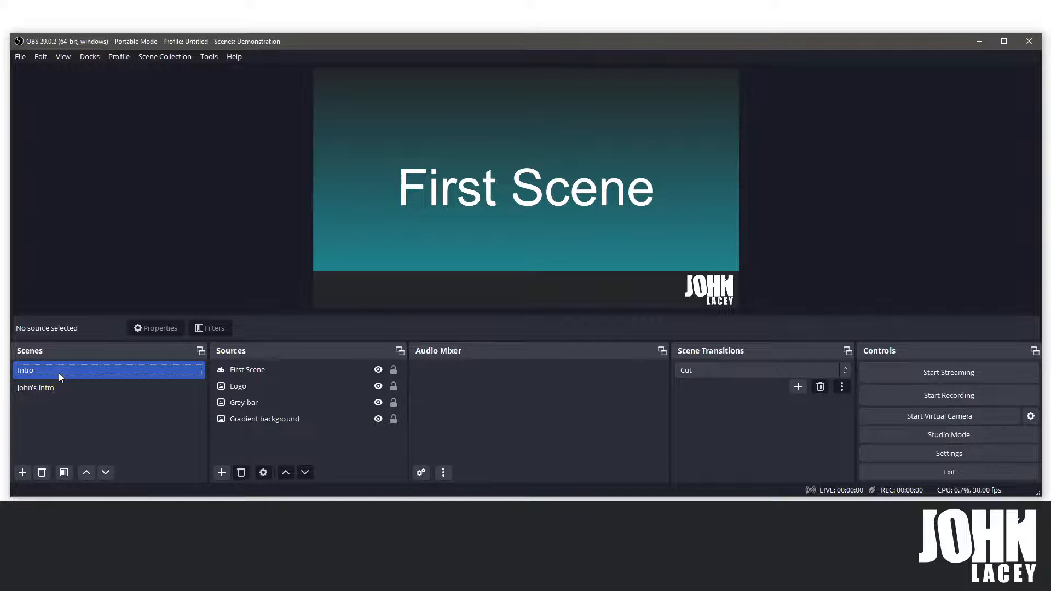
click(760, 371)
click(758, 395)
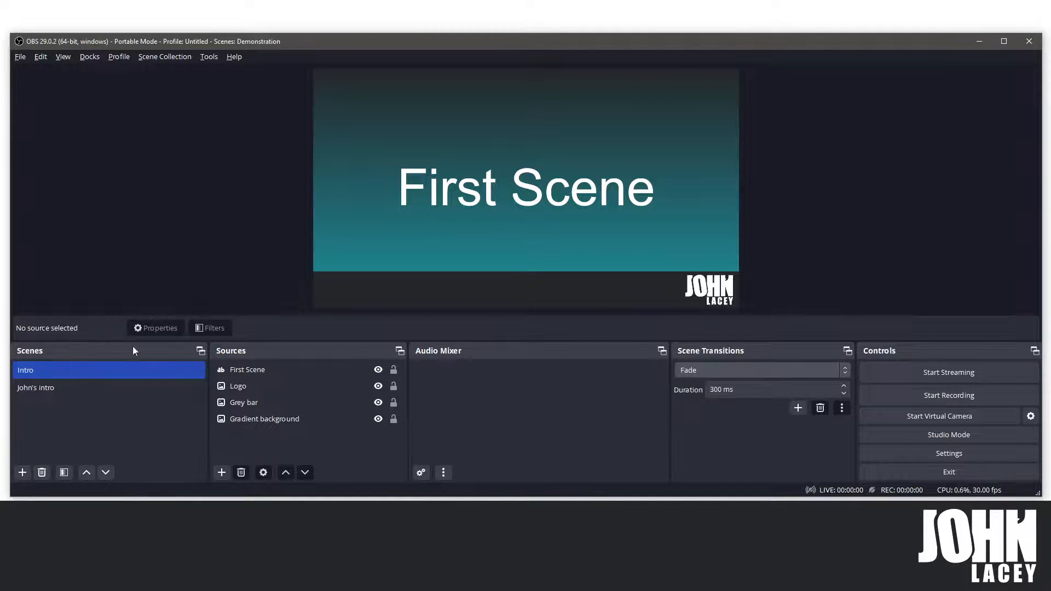
- With the second scene live, turn on Studio Mode, load the Intro scene into the preview and transition it to the program output
click(60, 382)
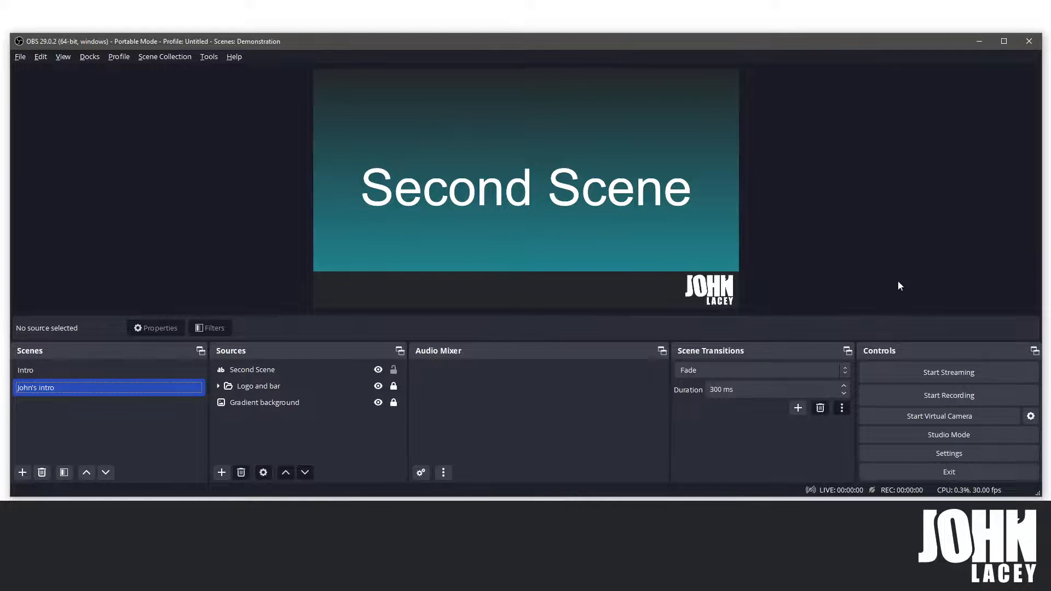
click(986, 435)
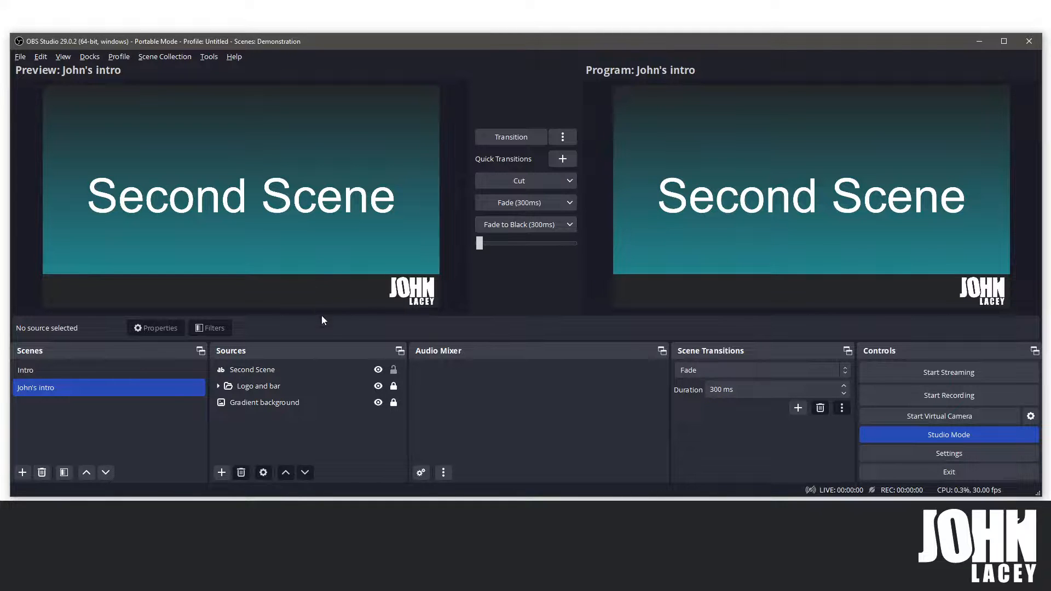
click(167, 375)
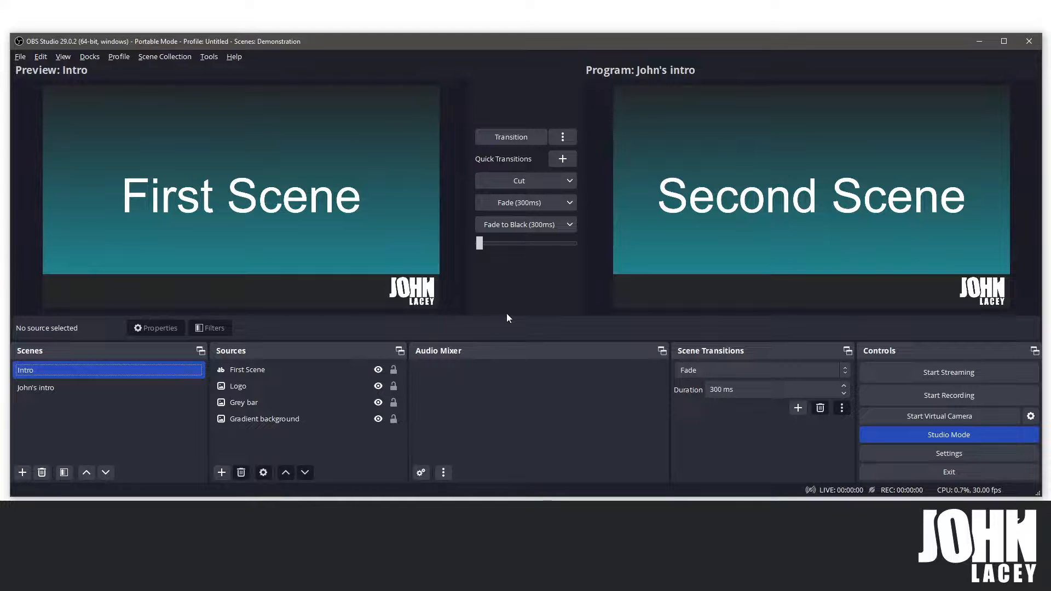
click(509, 137)
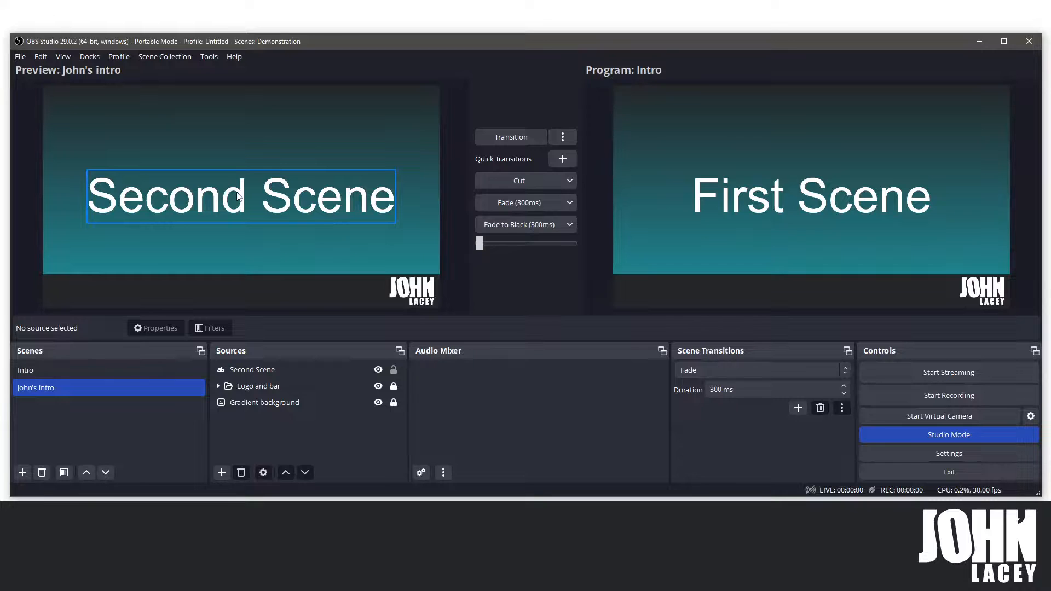
- Change the text of the Second Scene source to "Corrected Text" while its scene is in the preview
click(306, 369)
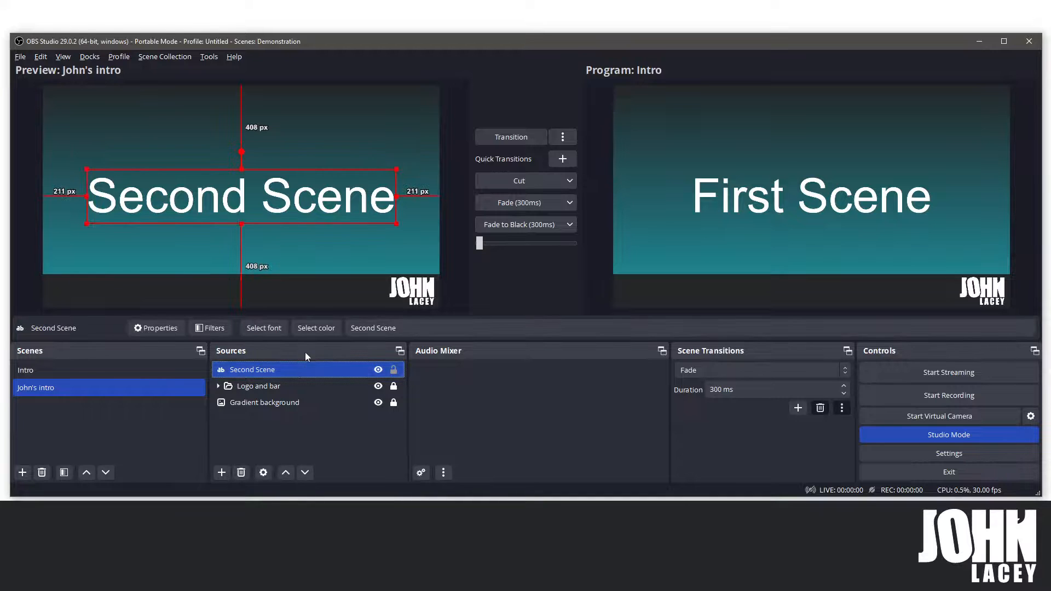
double_click(305, 371)
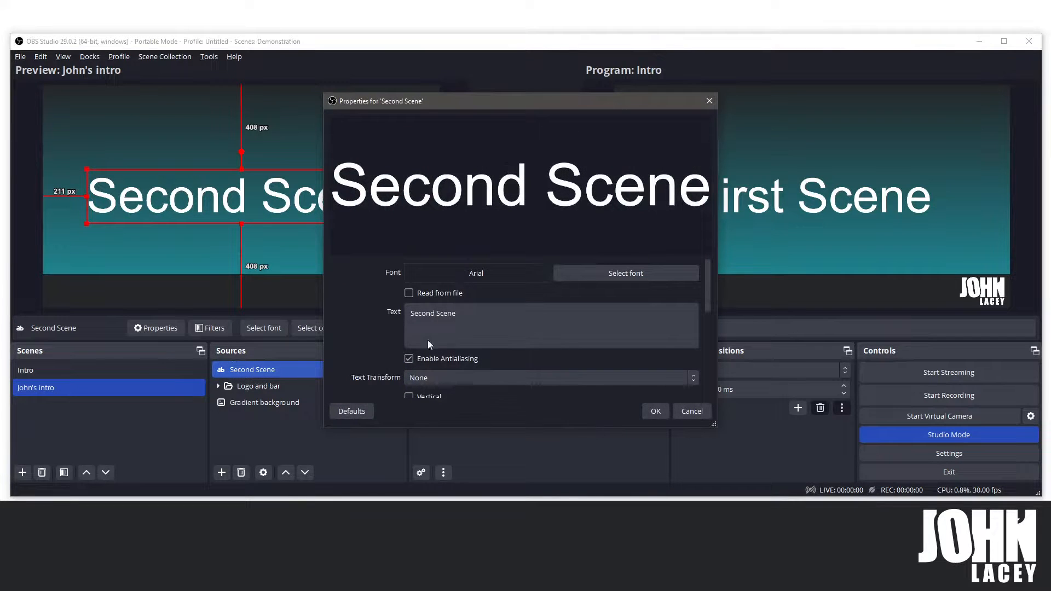
drag(593, 313, 378, 313)
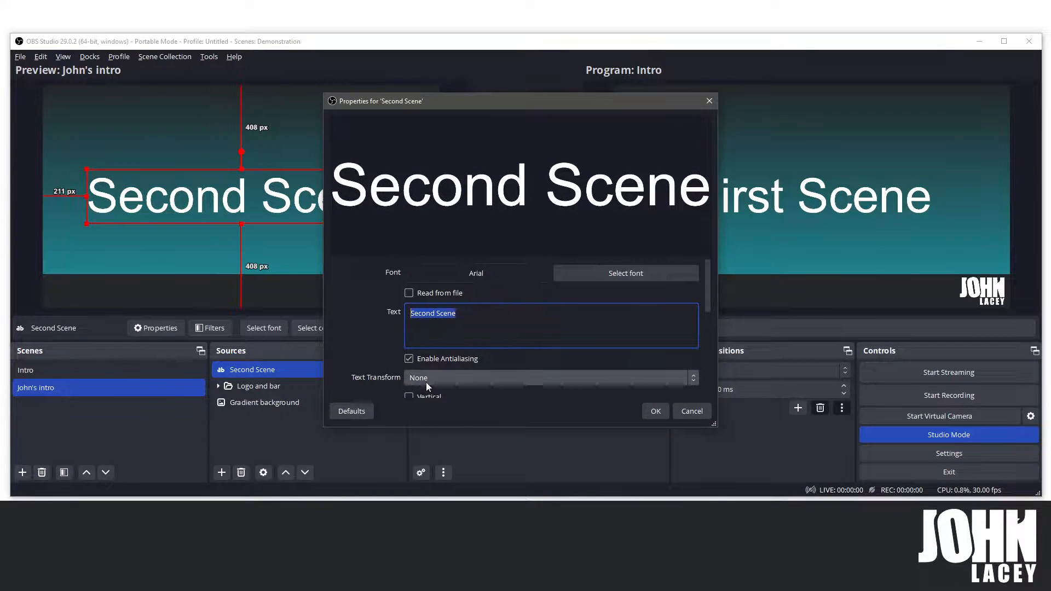
text(Co)
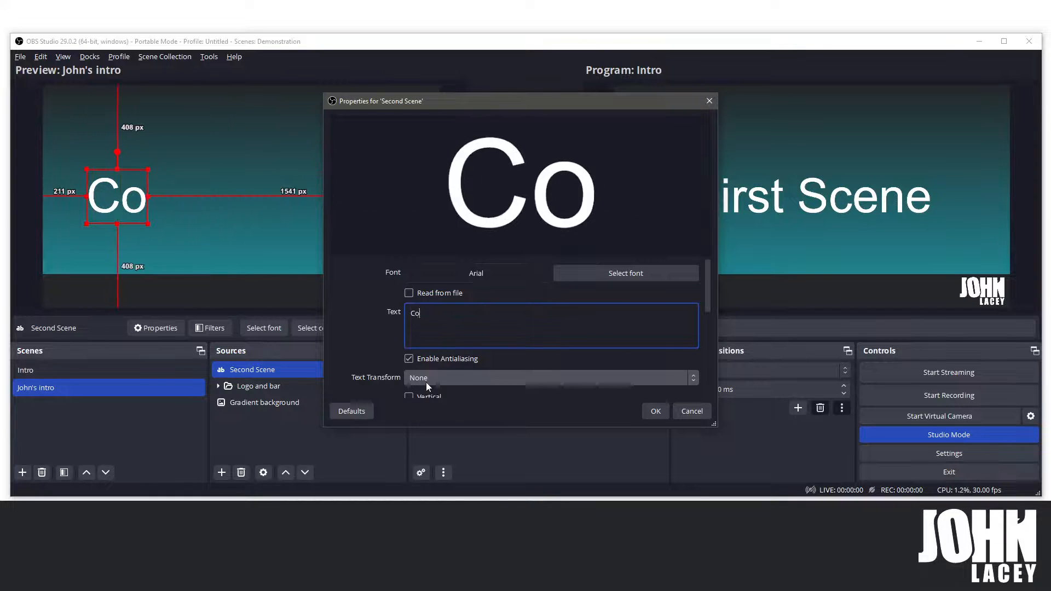
text(rrected Text)
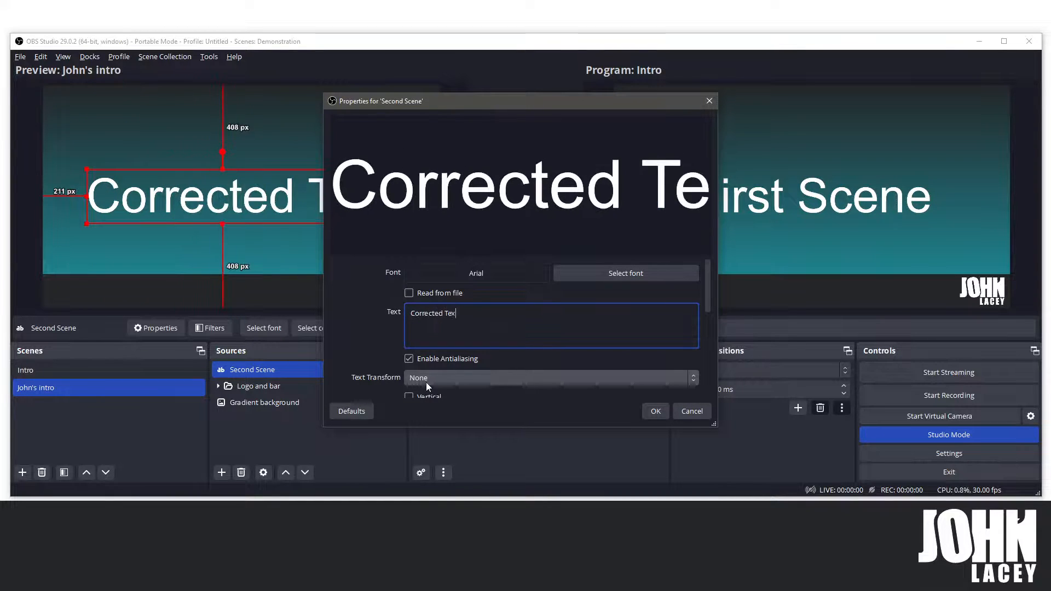
click(655, 412)
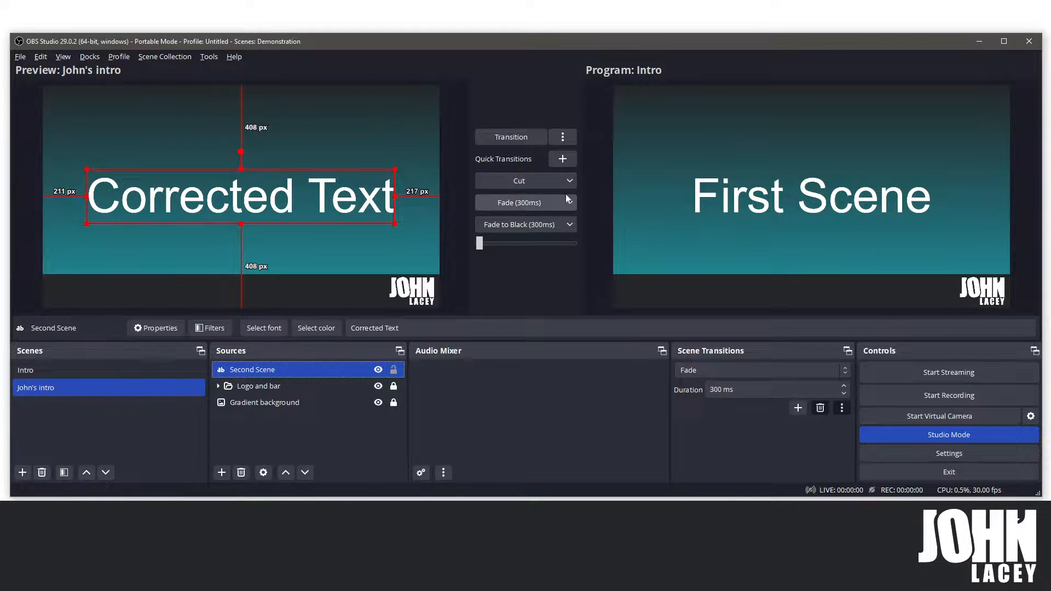
- Send the corrected scene live with the 300 ms Fade quick transition, and leave Studio Mode with the Intro scene selected
click(548, 201)
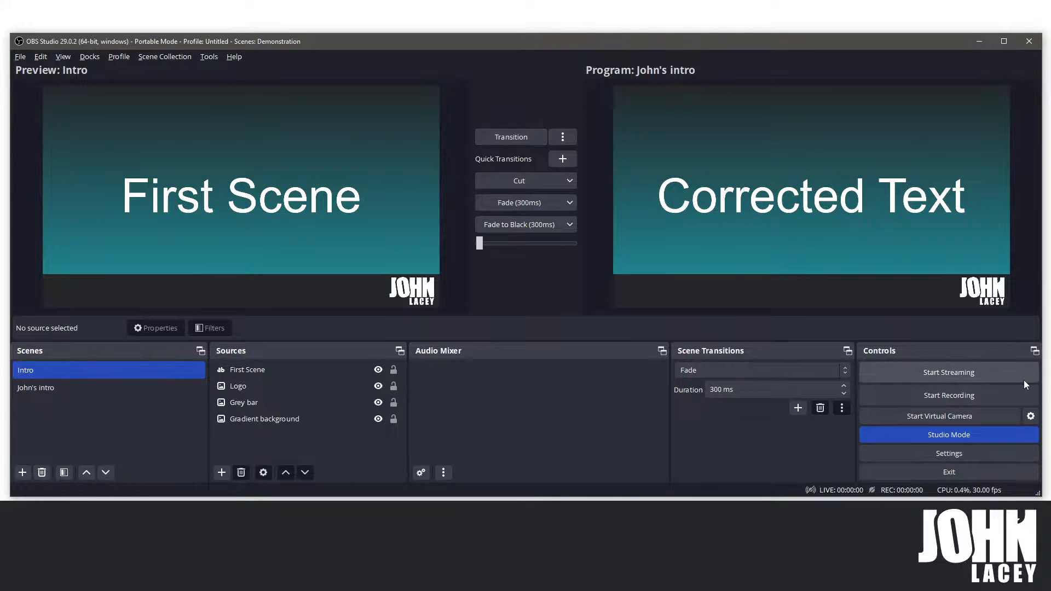
click(959, 436)
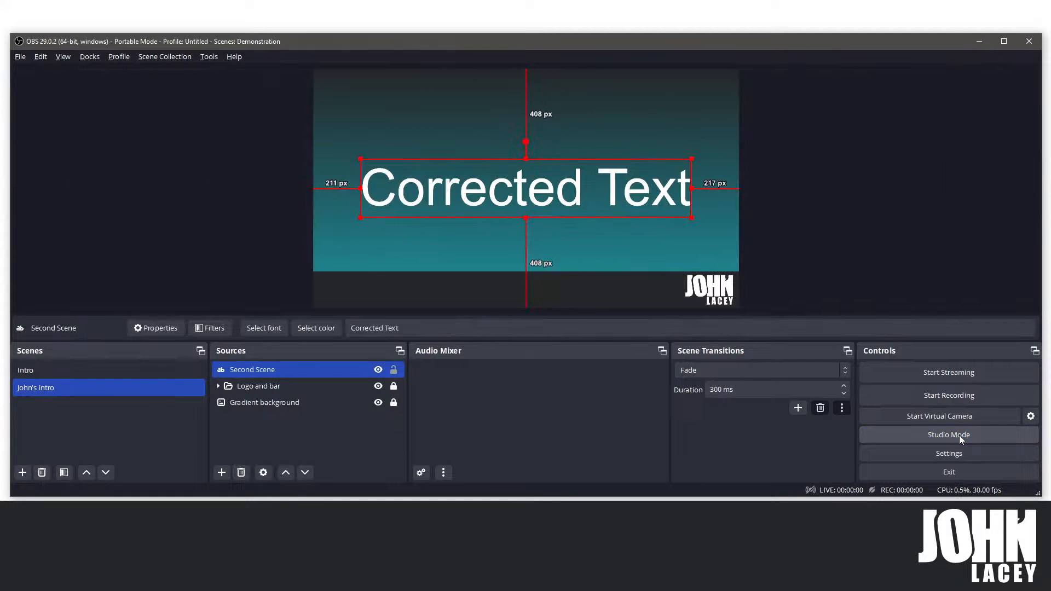
click(187, 368)
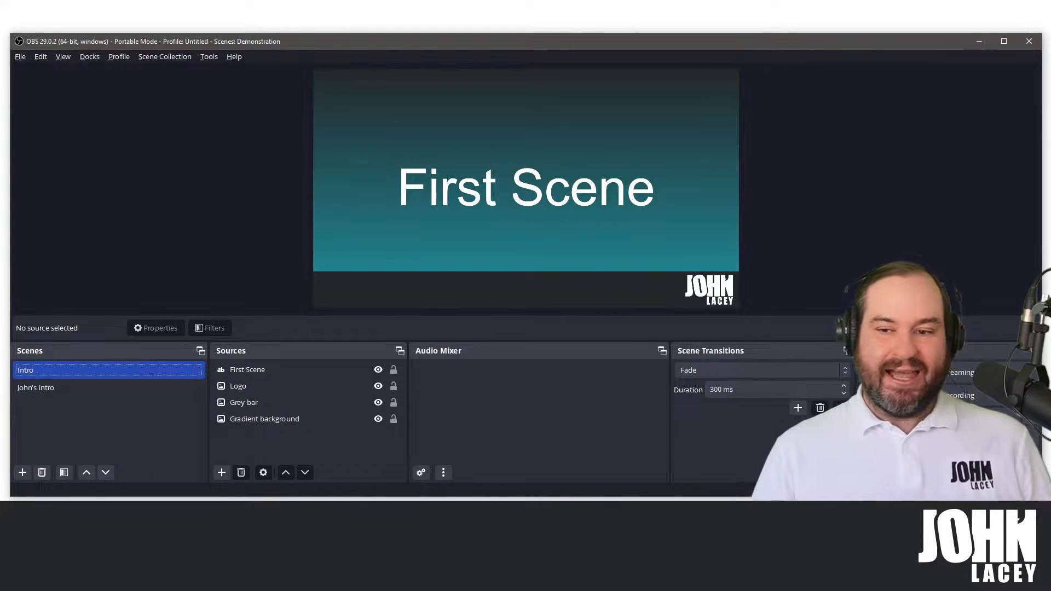
click(119, 153)
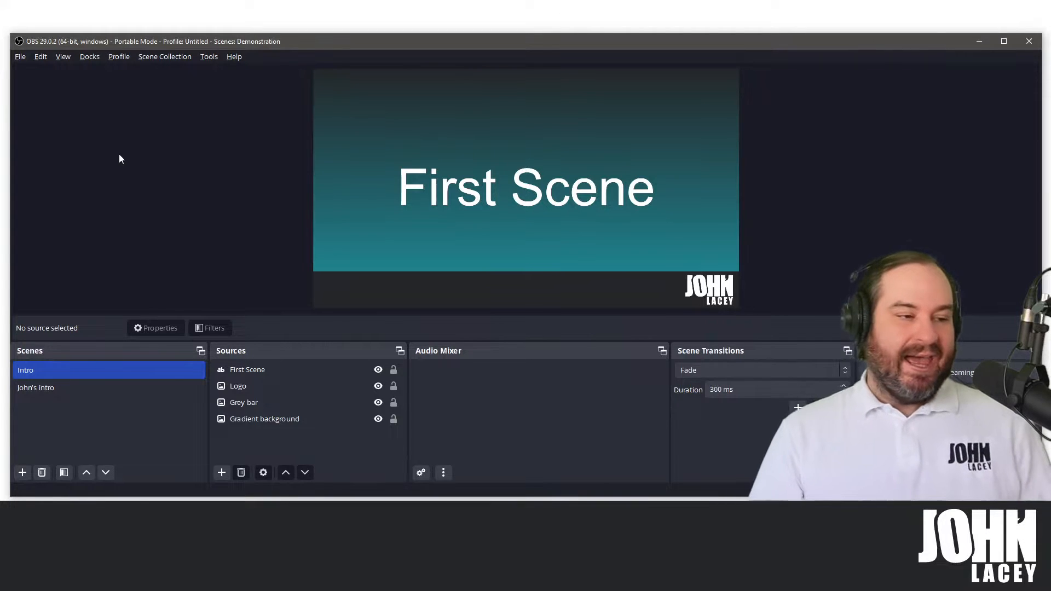
- Open the hotkey settings and filter the list by "scene"
click(22, 58)
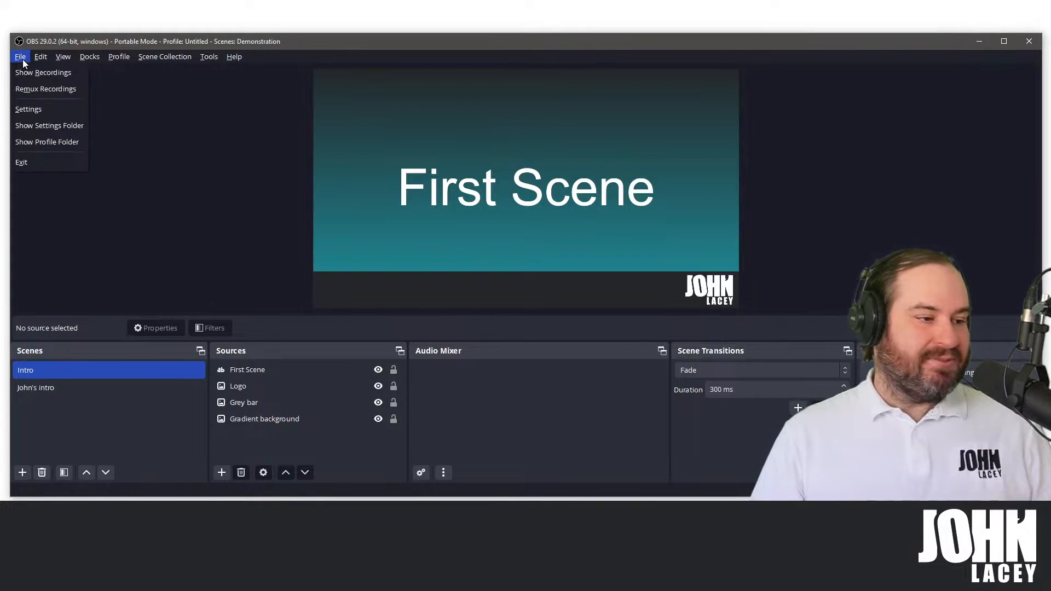
click(43, 111)
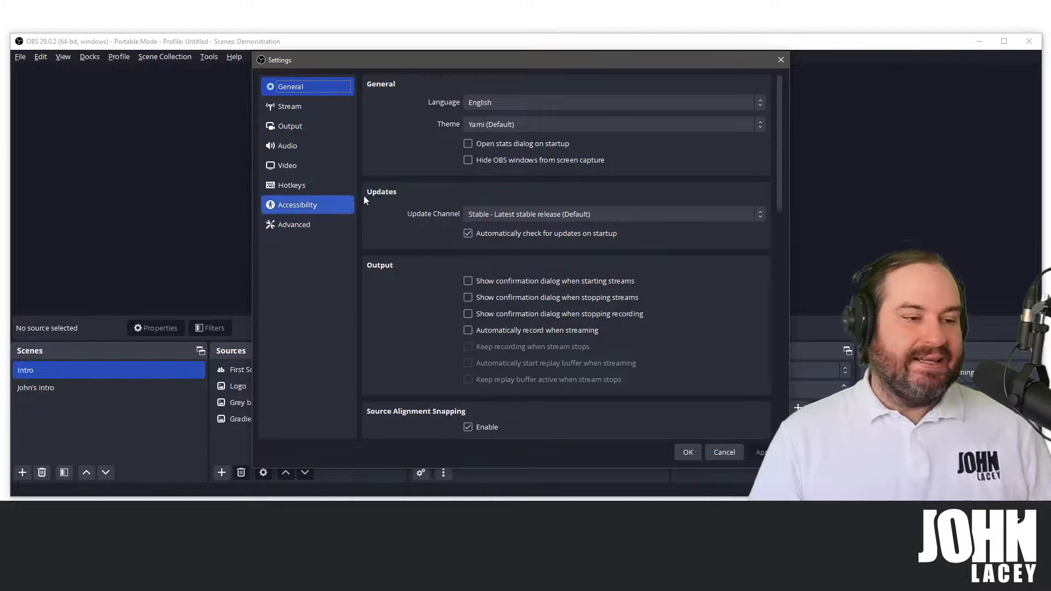
click(324, 189)
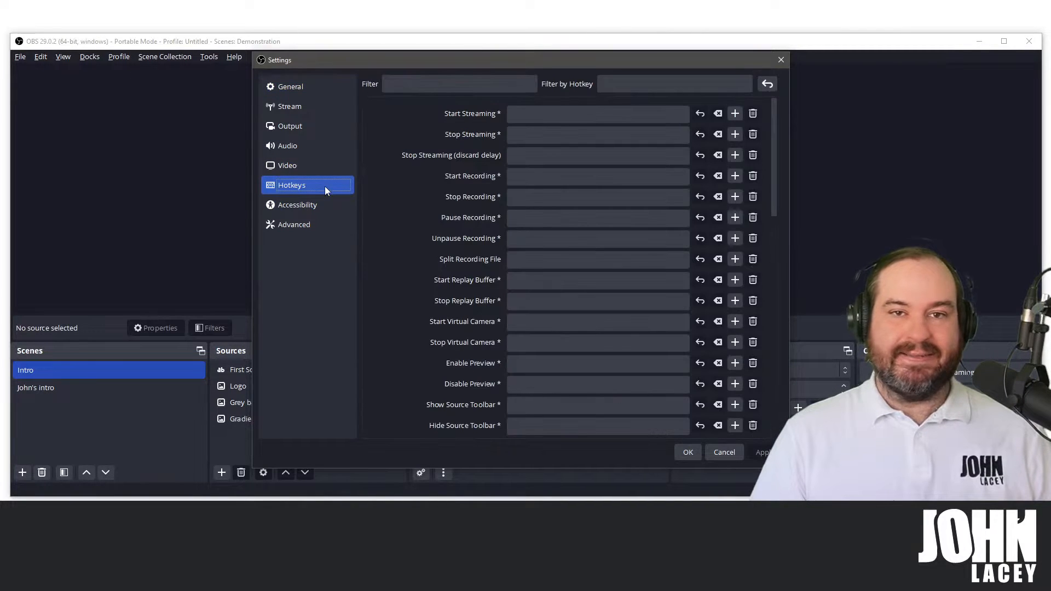
mouse_move(618, 304)
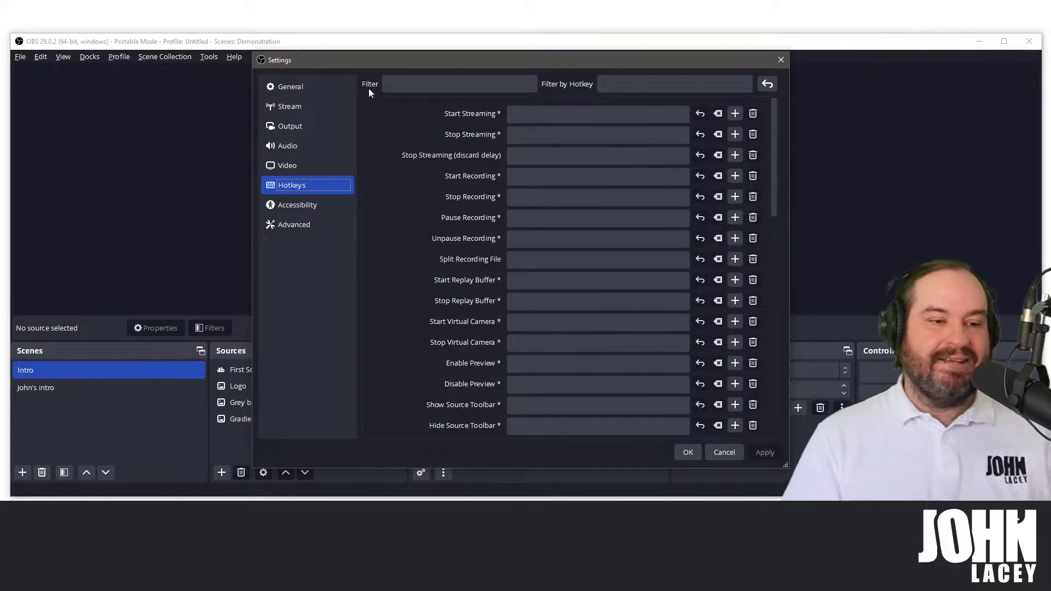
click(438, 87)
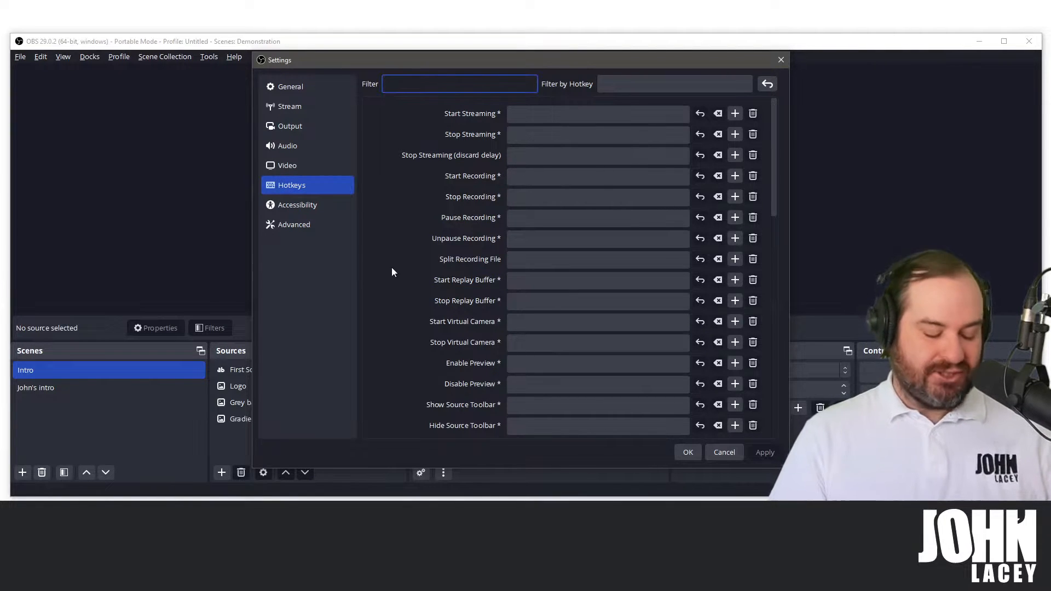
text(scene)
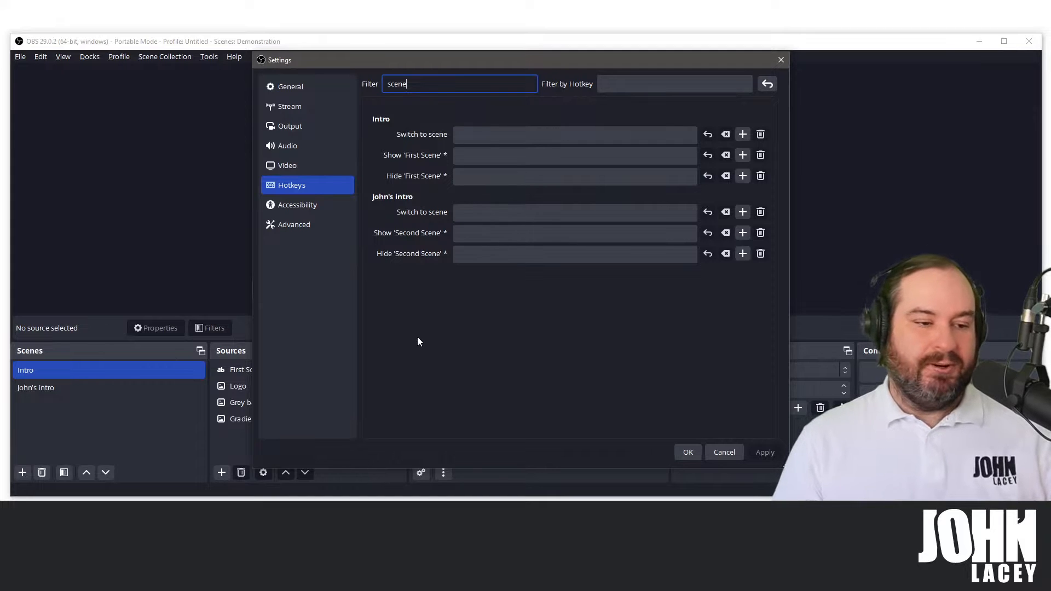
- Assign the Switch to scene hotkeys Ctrl + Shift + P for the Intro scene and Ctrl + Shift + O for the second scene, and save them
click(512, 134)
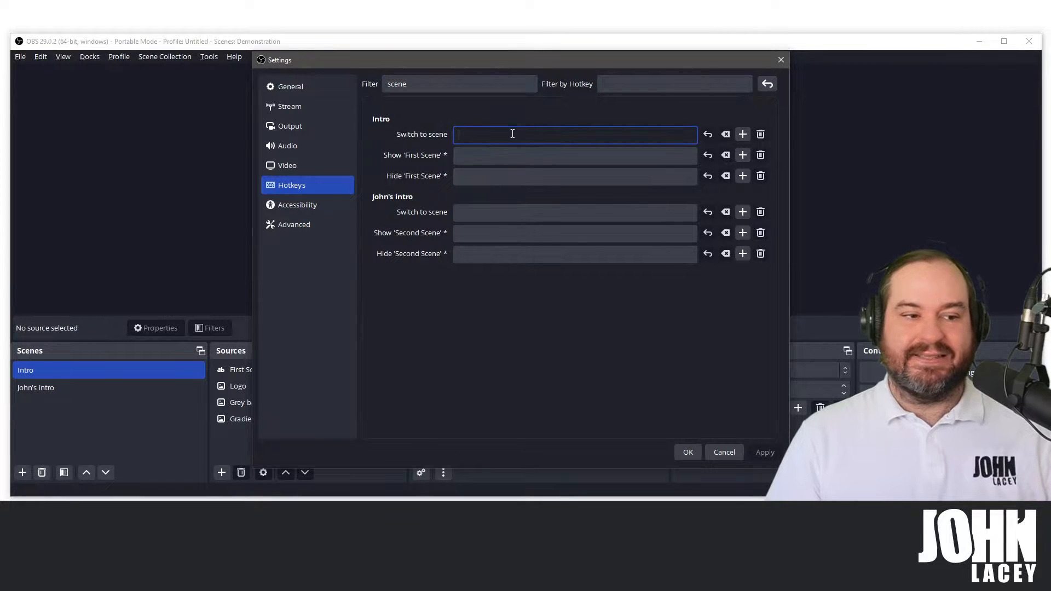
key(ctrl+shift)
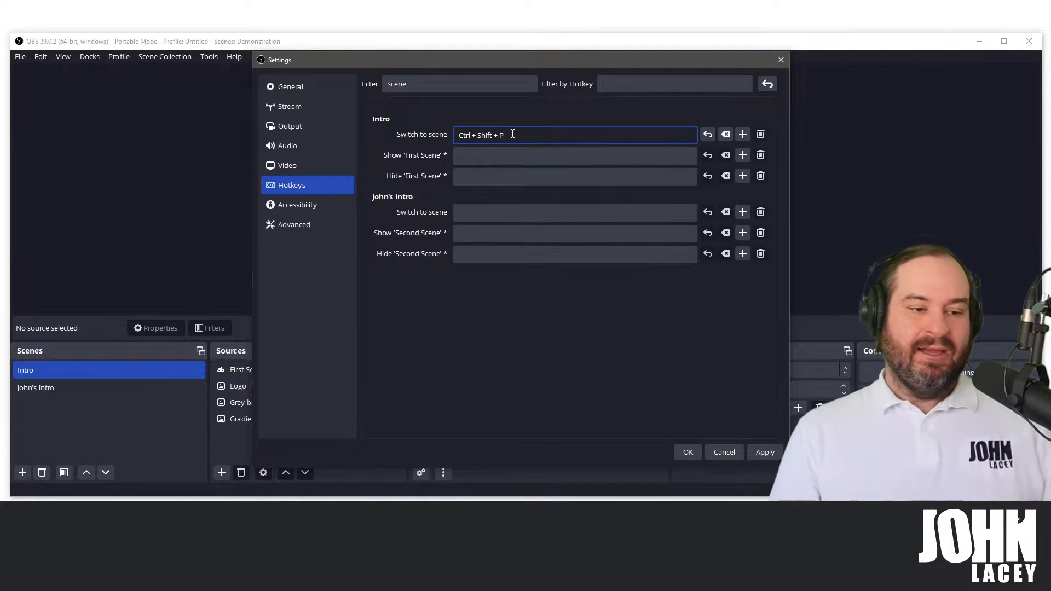
click(514, 213)
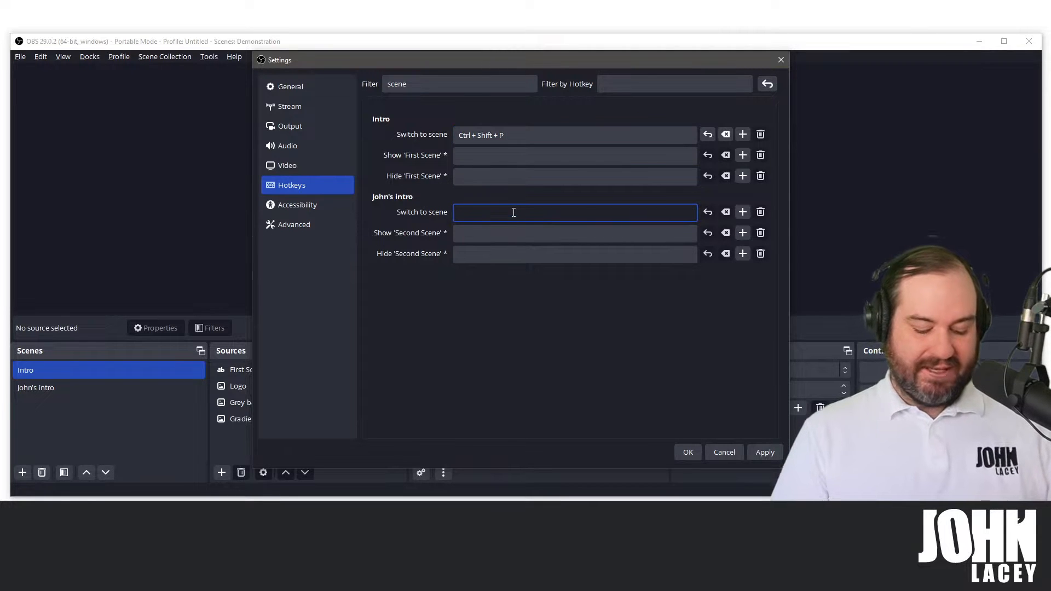
key(ctrl)
key(ctrl+shift+o)
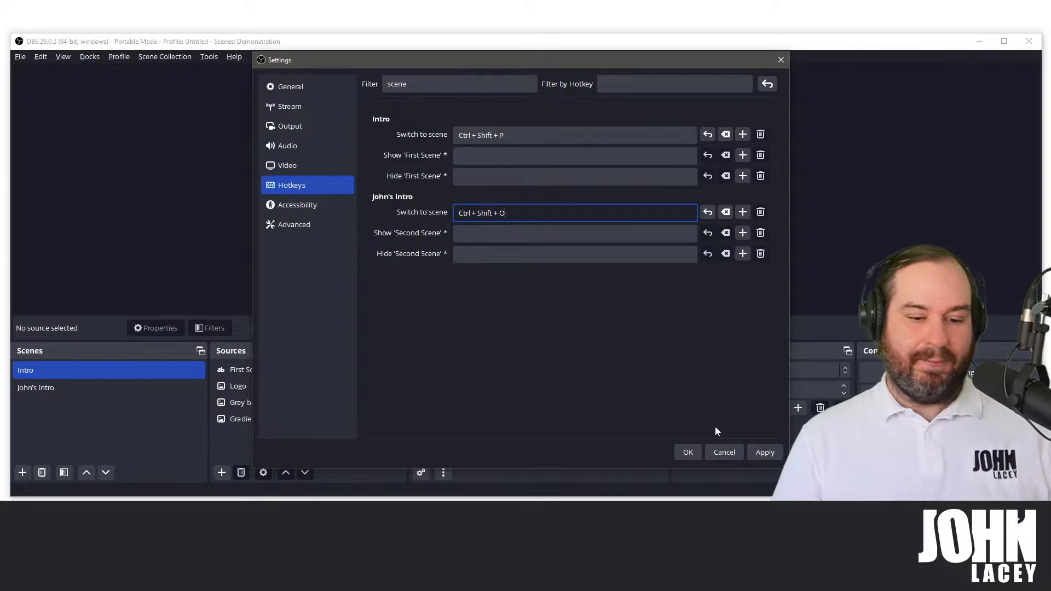
click(757, 456)
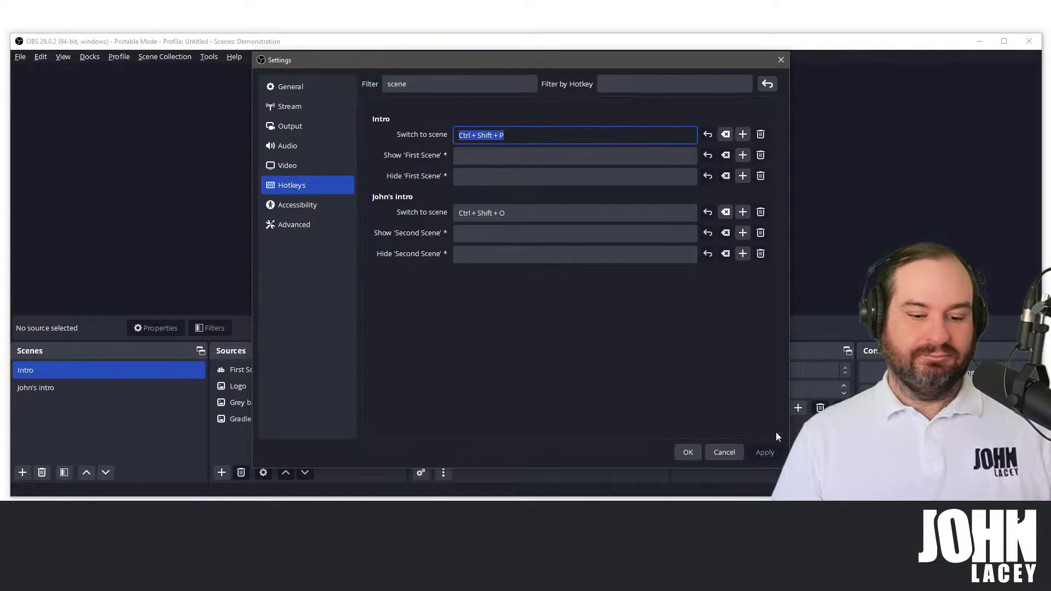
click(698, 446)
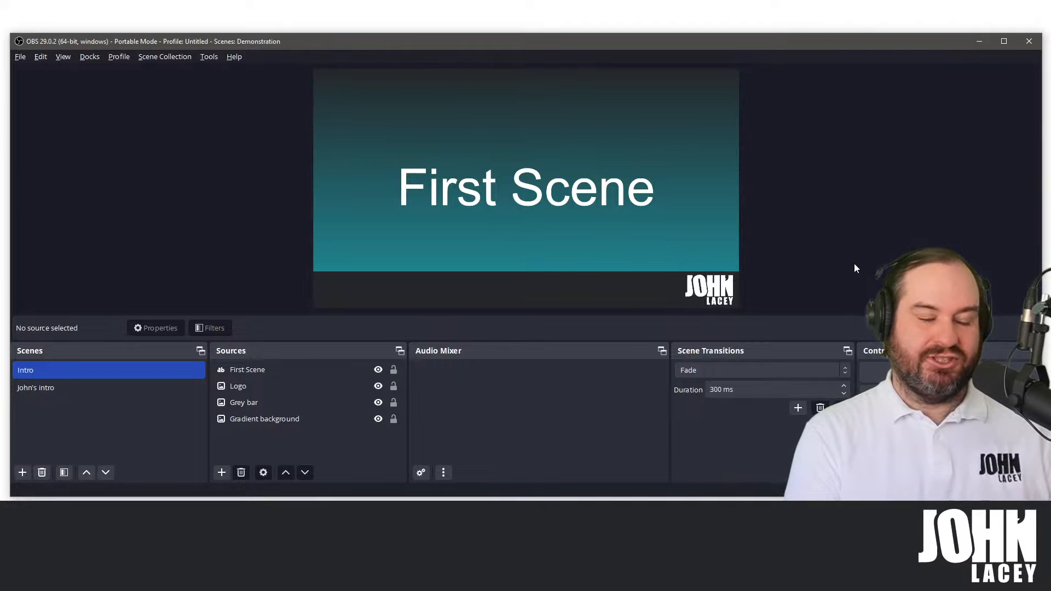
- Test the new scene hotkeys by switching back and forth between the two scenes, finishing on the second scene
key(2)
key(1)
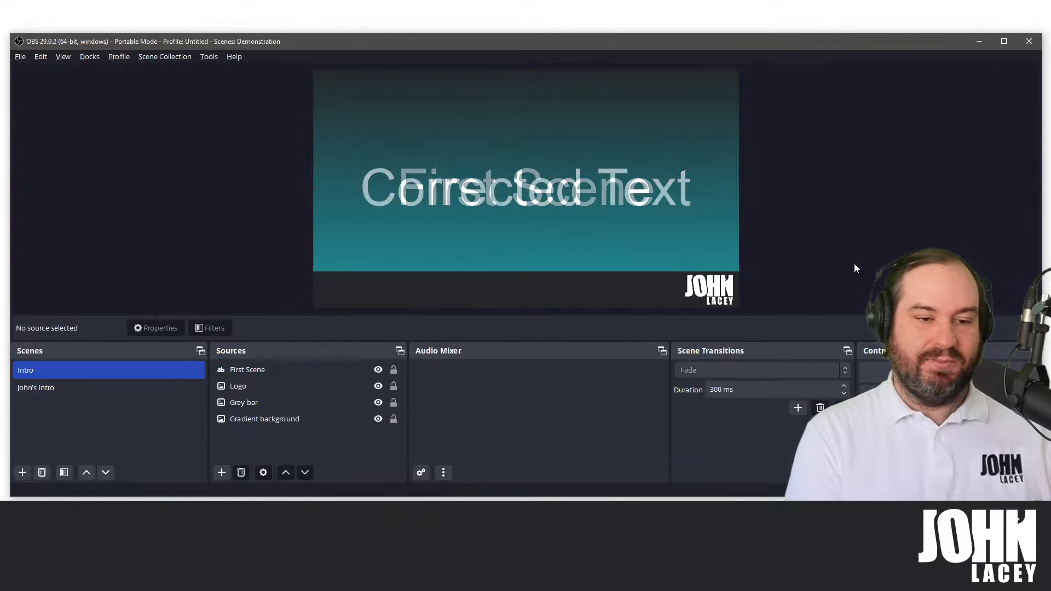
key(2)
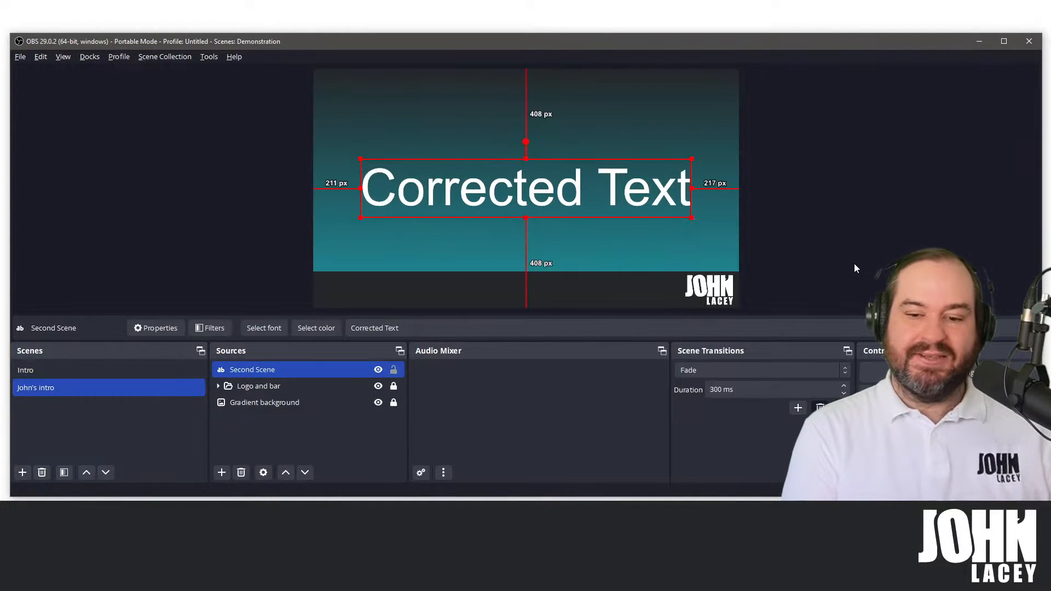
key(1)
key(2)
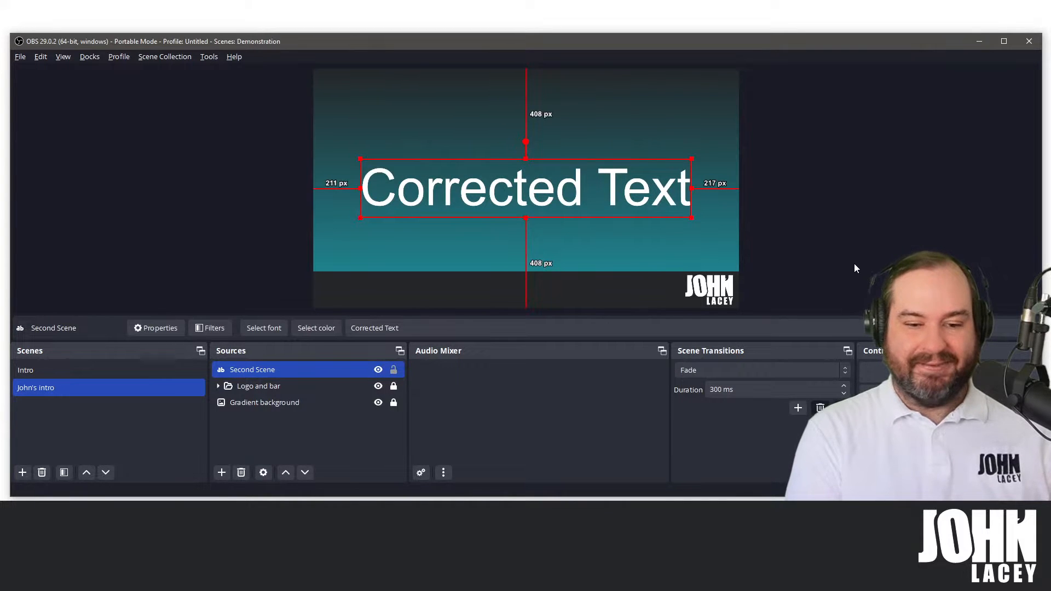